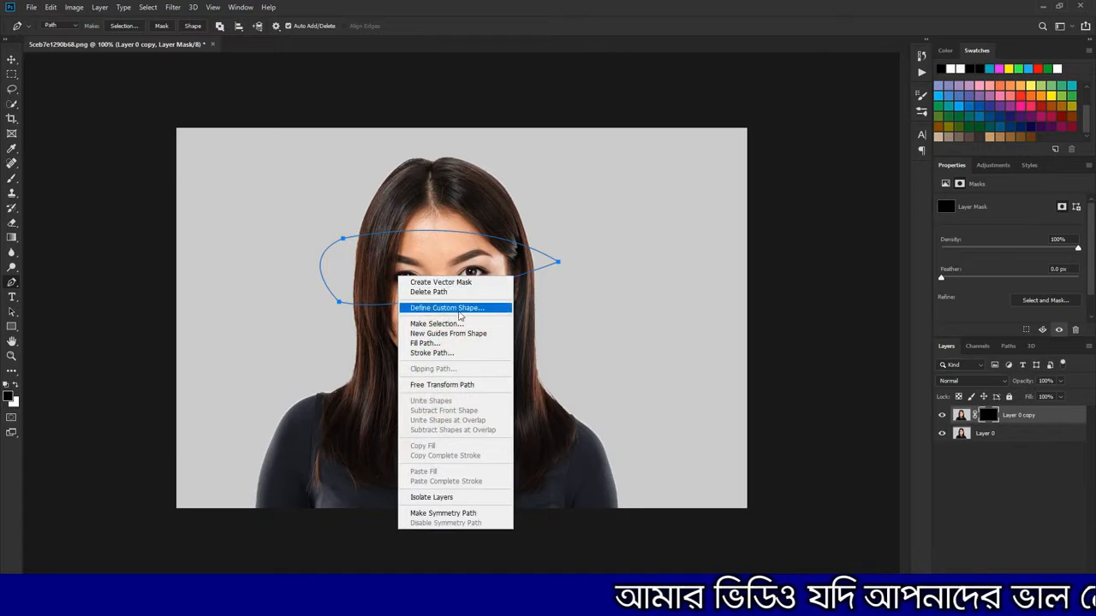
# Convert the path across the eyes into a selection with a 0.1 px feather and desaturate that area of Layer 0
pyautogui.click(446, 324)
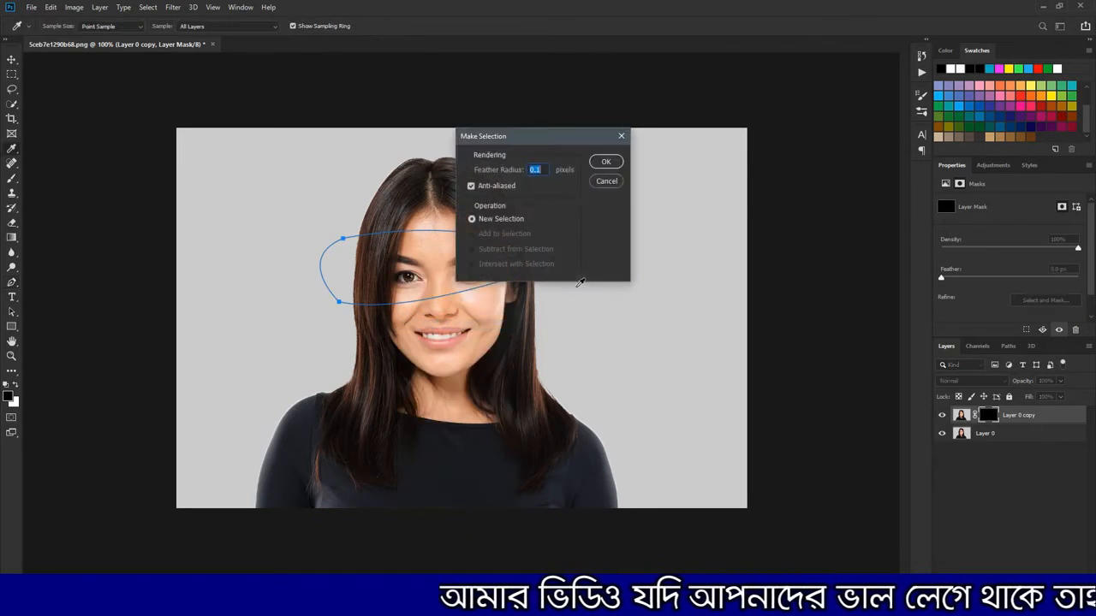
pyautogui.click(606, 162)
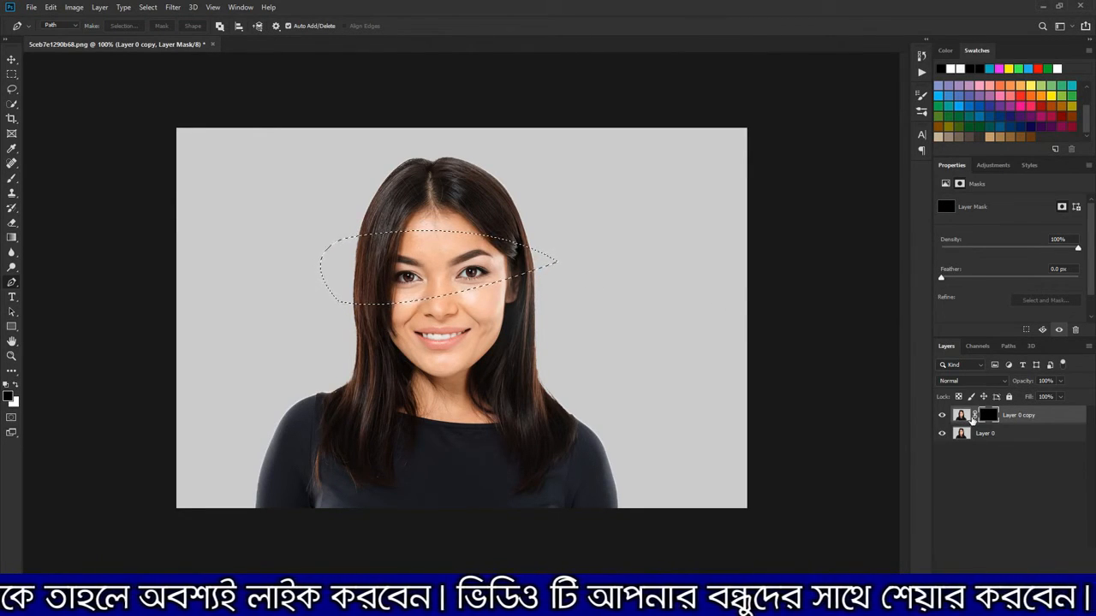
pyautogui.click(980, 436)
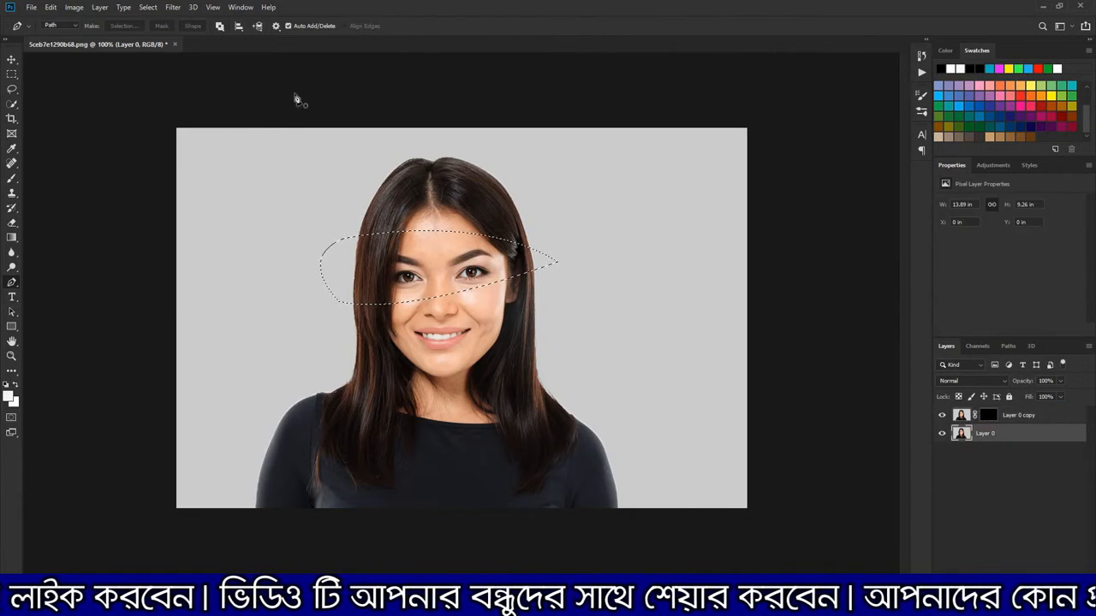
pyautogui.click(75, 8)
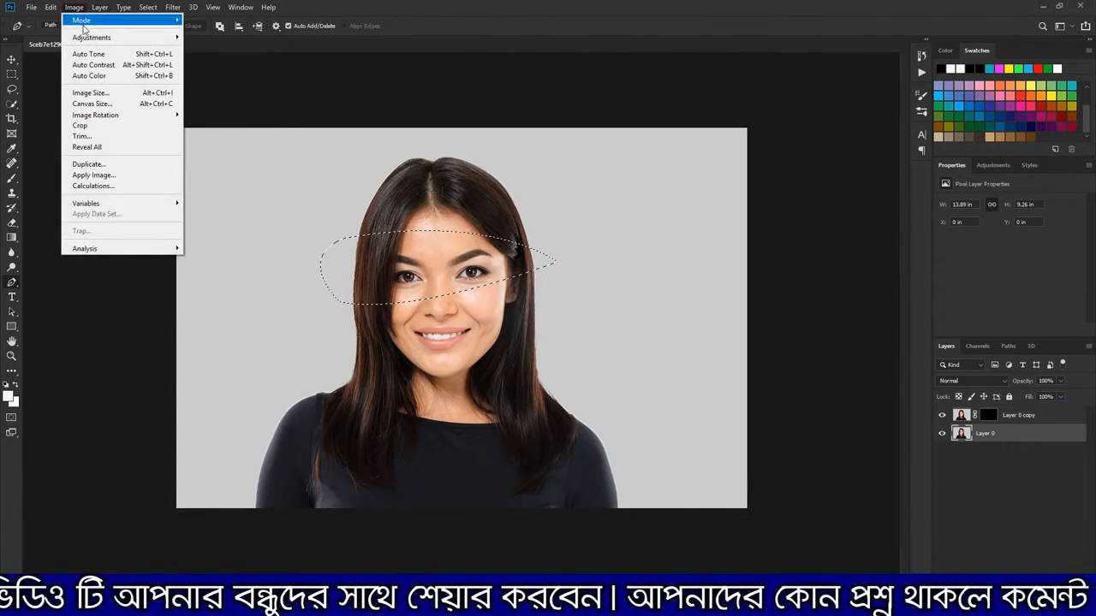
pyautogui.moveTo(141, 38)
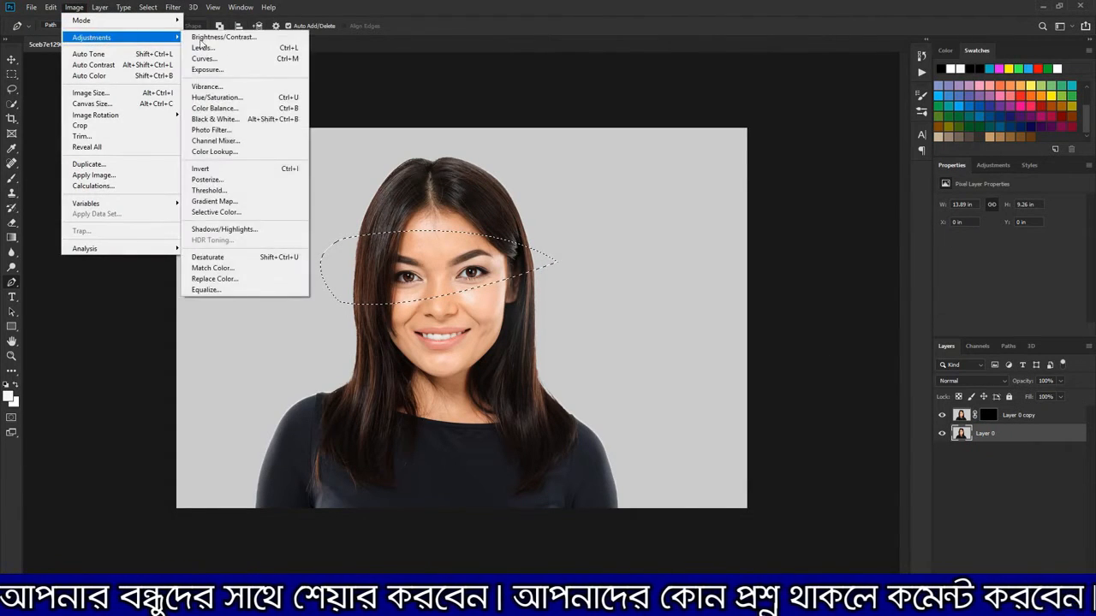
pyautogui.click(283, 257)
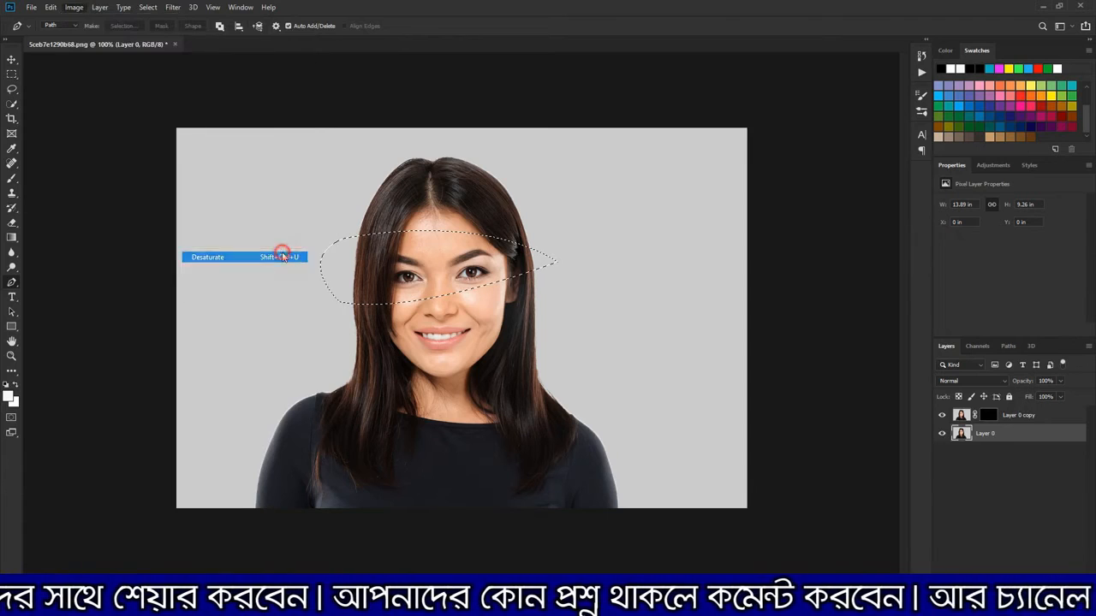
pyautogui.click(961, 415)
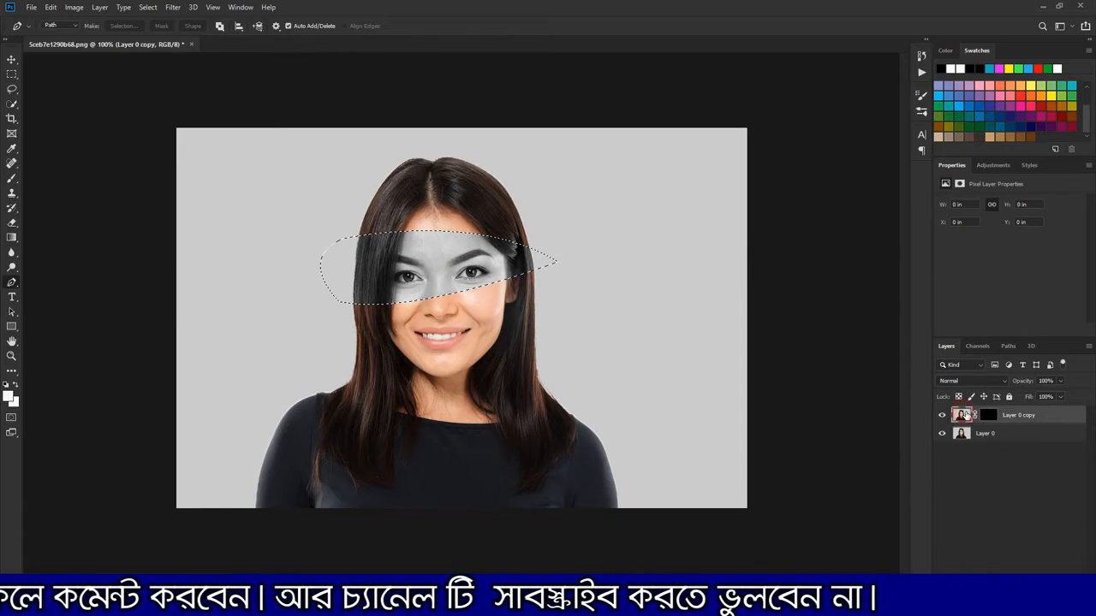
pyautogui.click(12, 60)
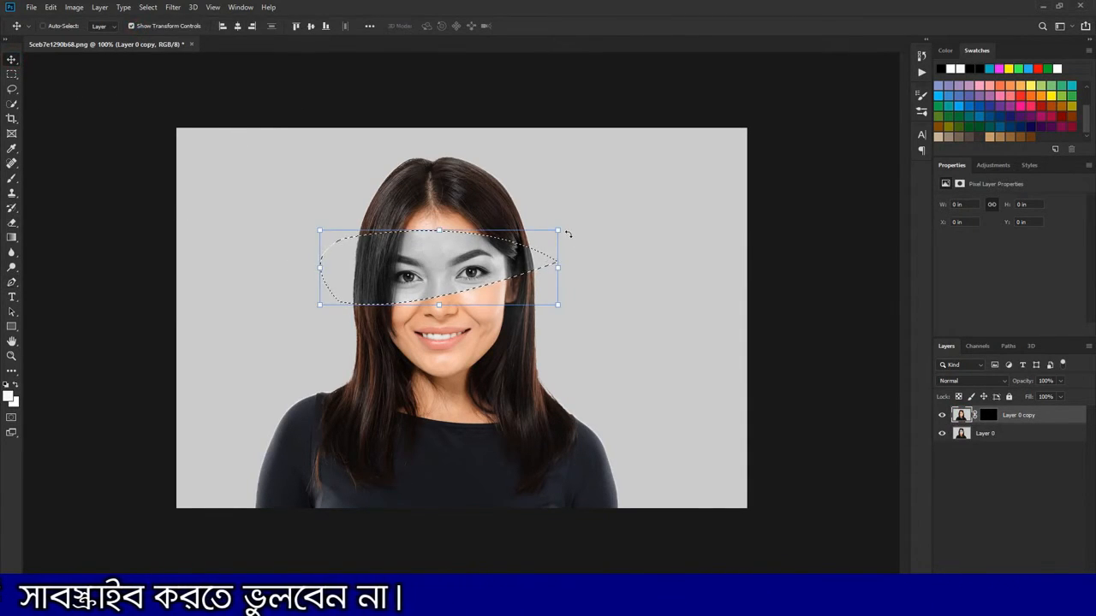
pyautogui.moveTo(576, 221); pyautogui.dragTo(599, 214)
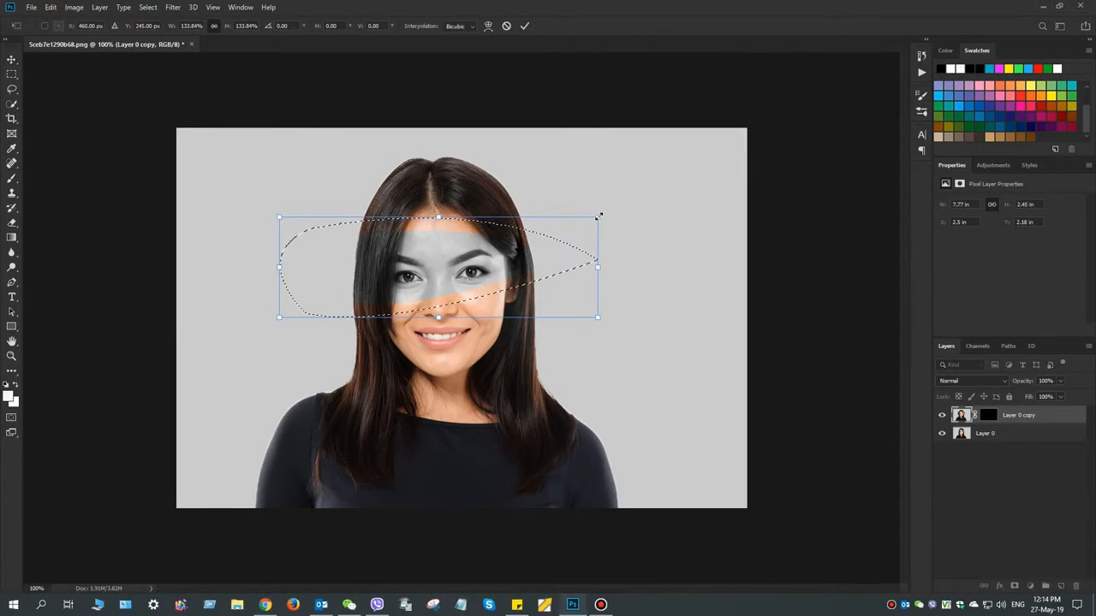
pyautogui.hotkey('ctrl', 'z')
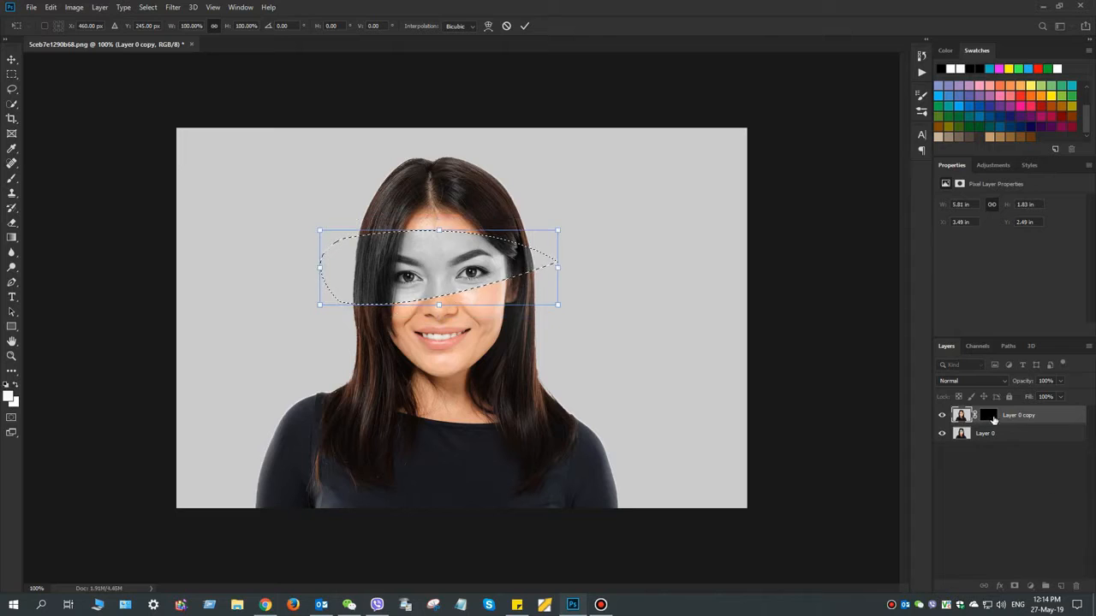
# Paint white on Layer 0 copy's mask across the whole selected eye band to reveal the color image there
pyautogui.click(989, 416)
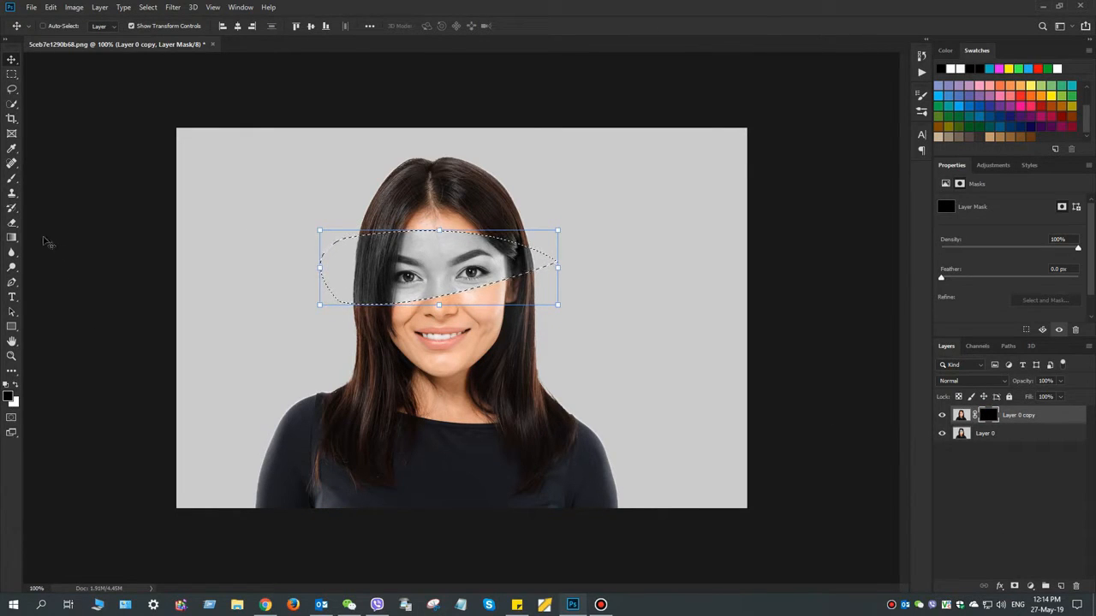
pyautogui.click(12, 177)
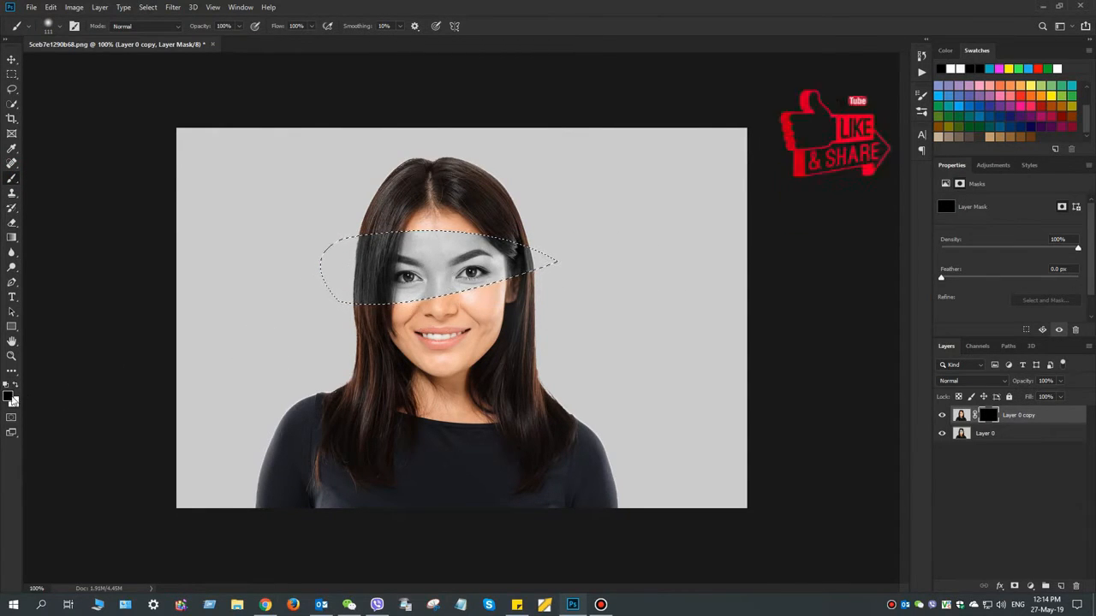
pyautogui.press('x')
pyautogui.moveTo(410, 247)
pyautogui.mouseDown()
pyautogui.moveTo(499, 294)
pyautogui.moveTo(643, 258)
pyautogui.moveTo(505, 213)
pyautogui.mouseUp()
pyautogui.moveTo(459, 281)
pyautogui.mouseDown()
pyautogui.moveTo(301, 291)
pyautogui.moveTo(467, 257)
pyautogui.moveTo(580, 263)
pyautogui.moveTo(581, 314)
pyautogui.mouseUp()
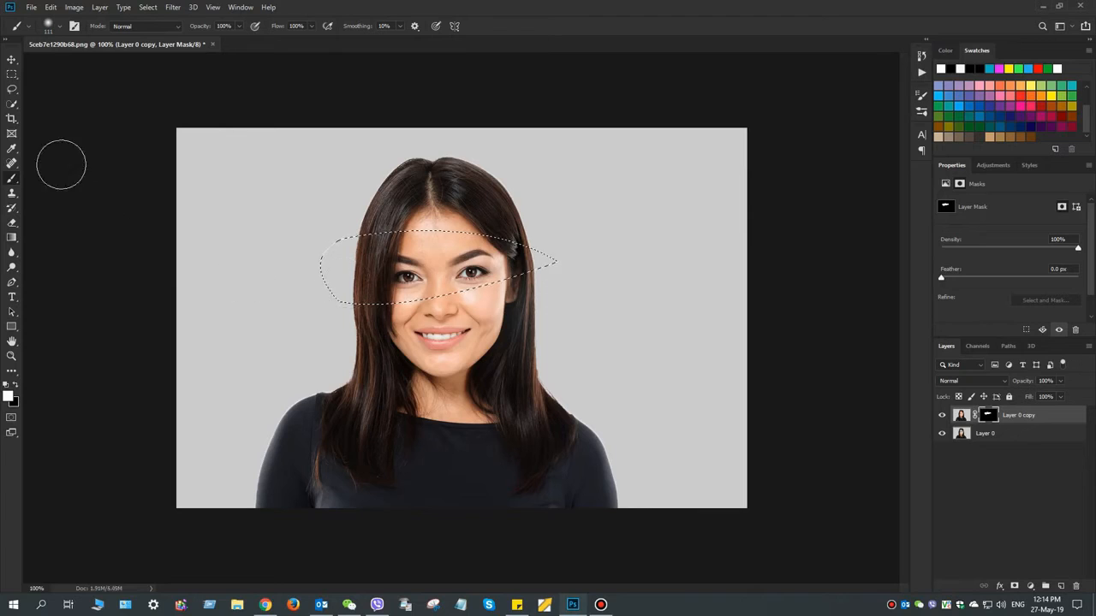
# Deselect the eye band, with the Move tool active
pyautogui.click(12, 59)
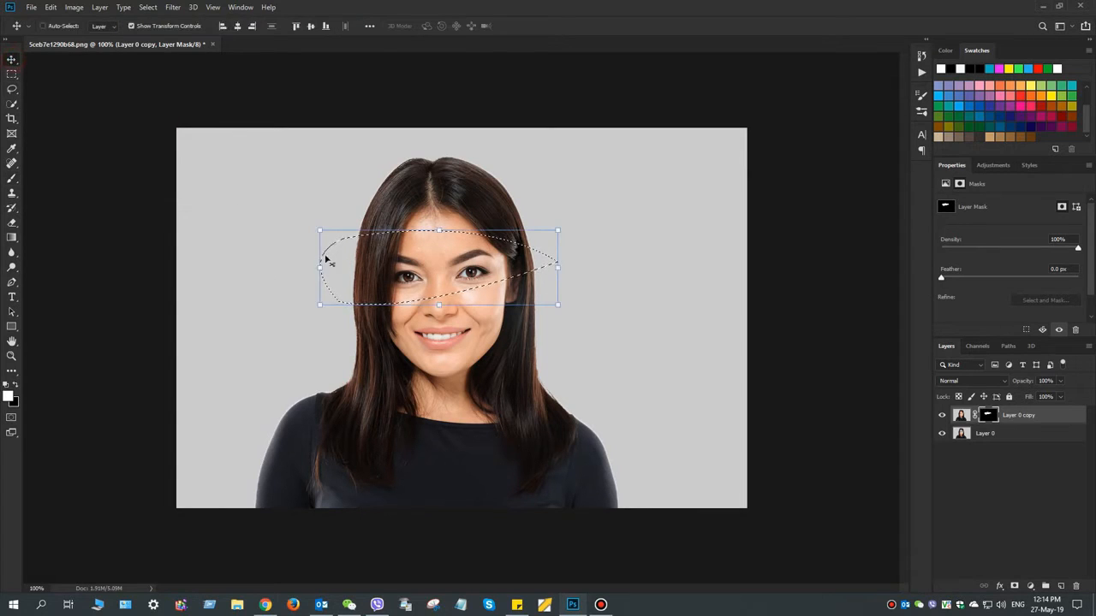
pyautogui.click(148, 8)
pyautogui.click(159, 30)
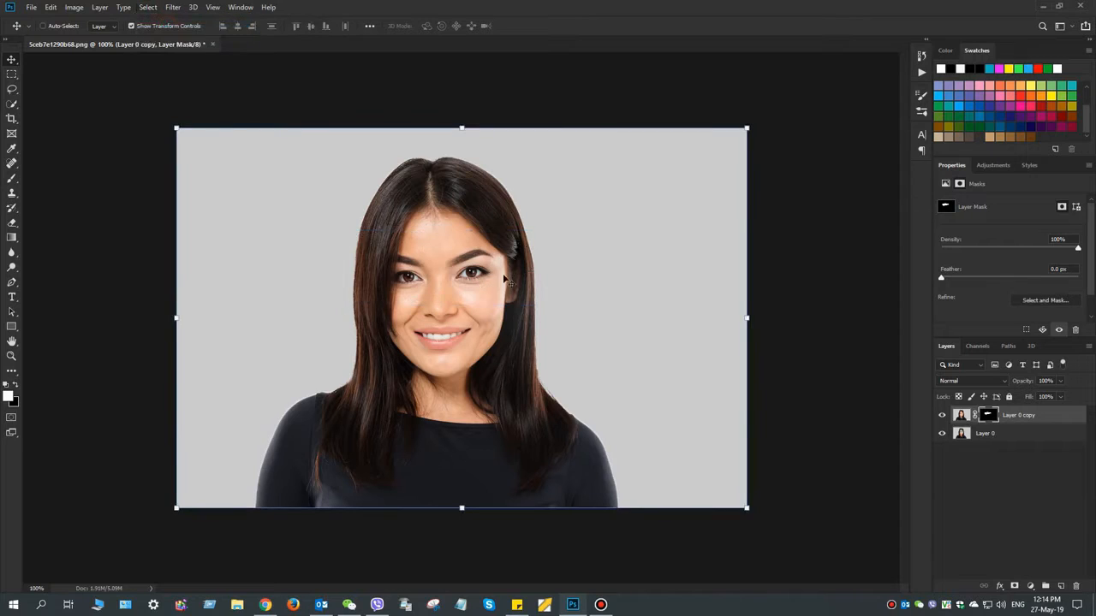
# Scale the Layer 0 copy image up to about 152% and reposition its enlarged eye band over the face
pyautogui.click(962, 418)
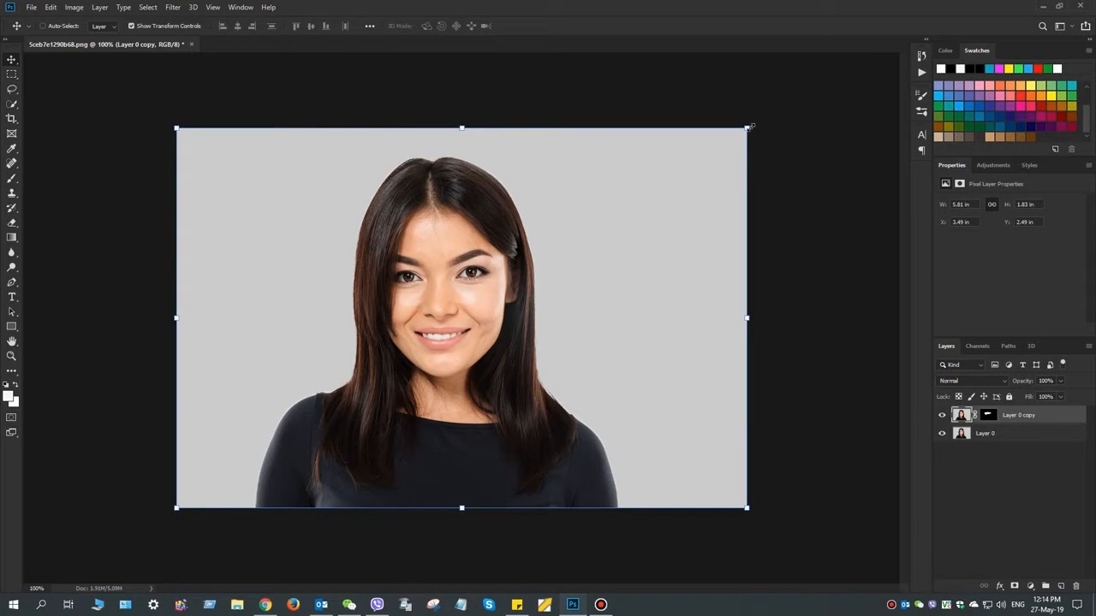
pyautogui.moveTo(749, 127); pyautogui.dragTo(888, 96)
pyautogui.moveTo(410, 248); pyautogui.dragTo(417, 262)
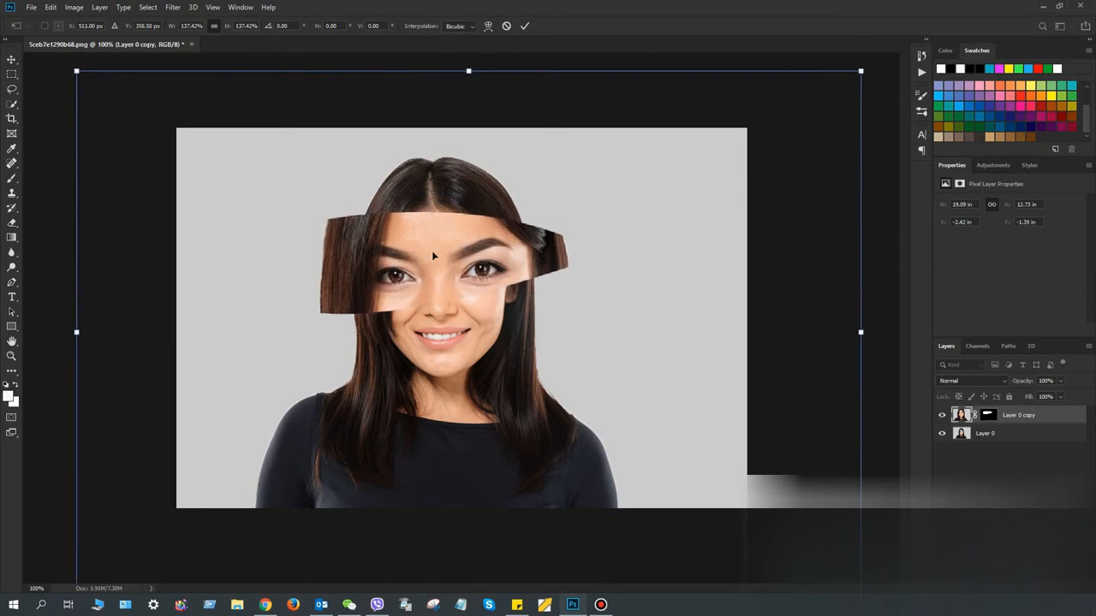
pyautogui.moveTo(863, 72); pyautogui.dragTo(900, 44)
pyautogui.moveTo(469, 259); pyautogui.dragTo(476, 268)
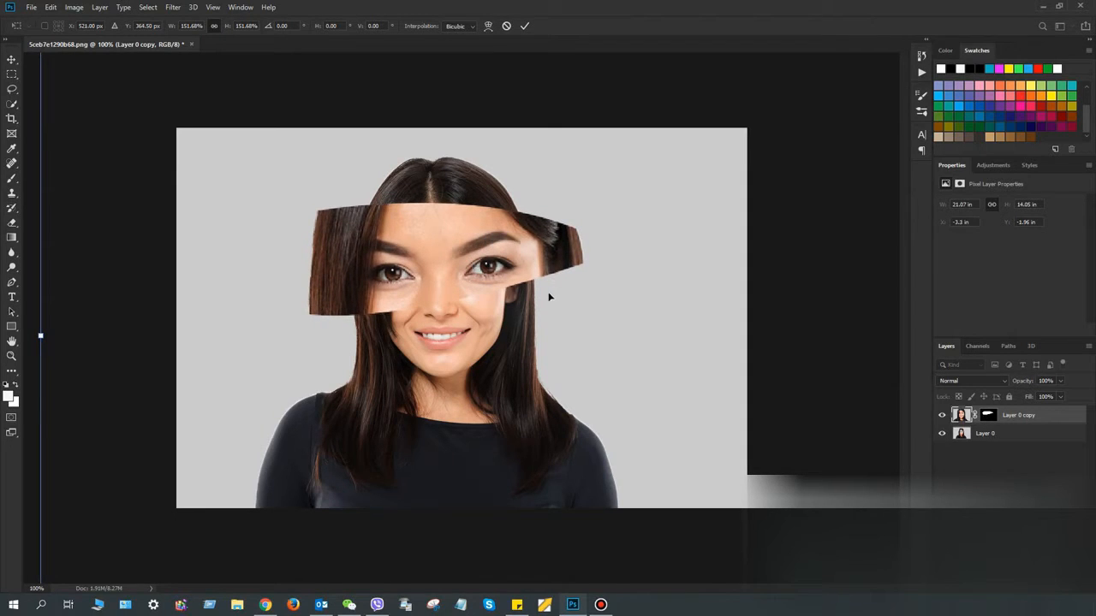
pyautogui.click(524, 25)
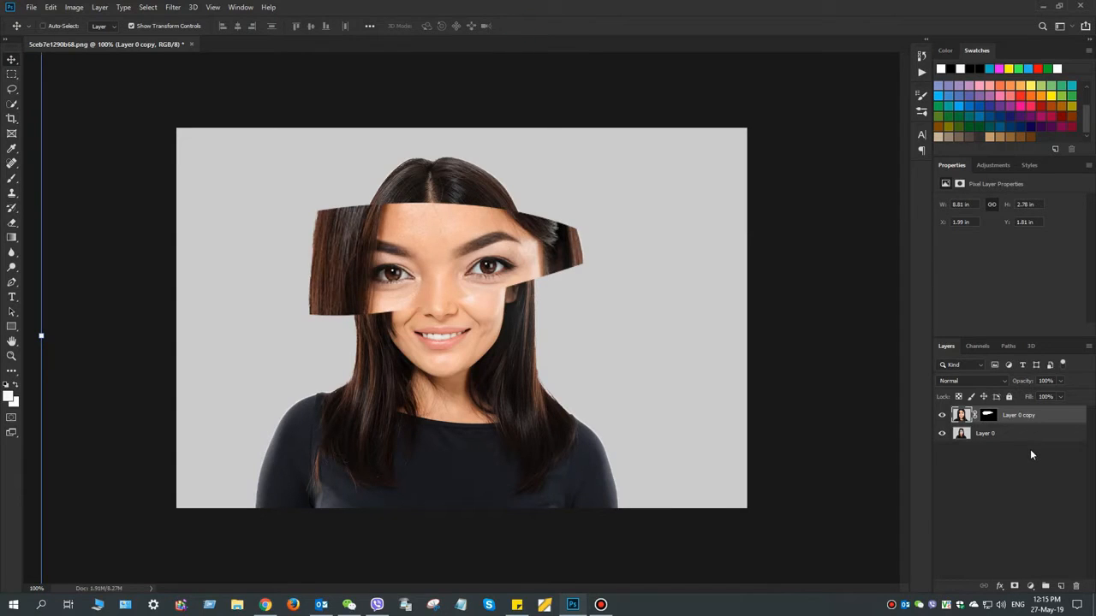
# Try the Luminosity blend mode on Layer 0 copy and restore it to Normal
pyautogui.click(415, 230)
pyautogui.hotkey('shift', 'alt', 'y')
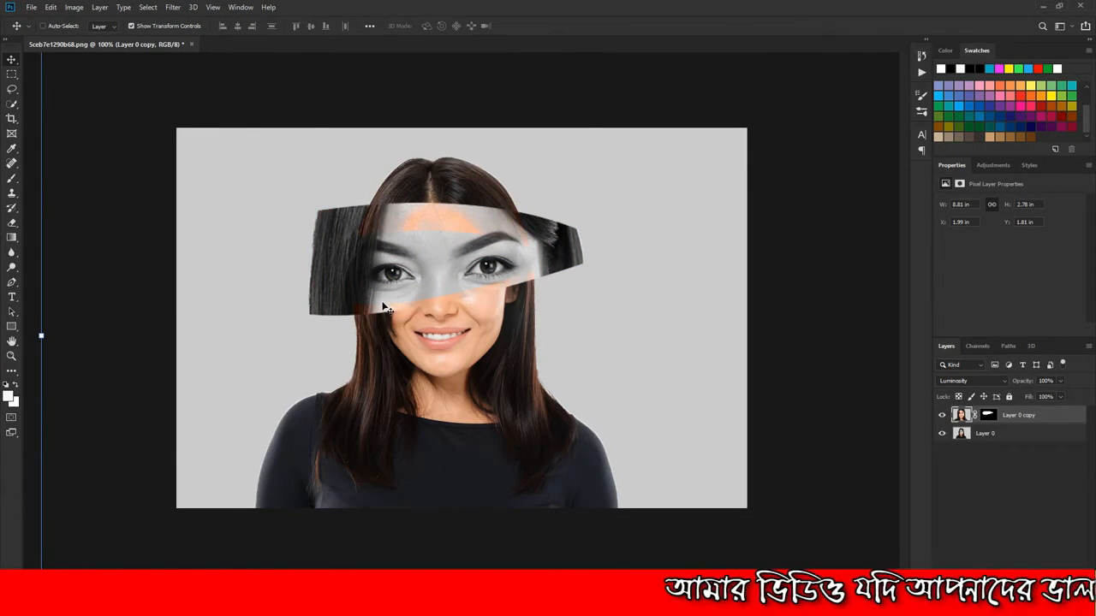
pyautogui.hotkey('shift', 'alt', 'n')
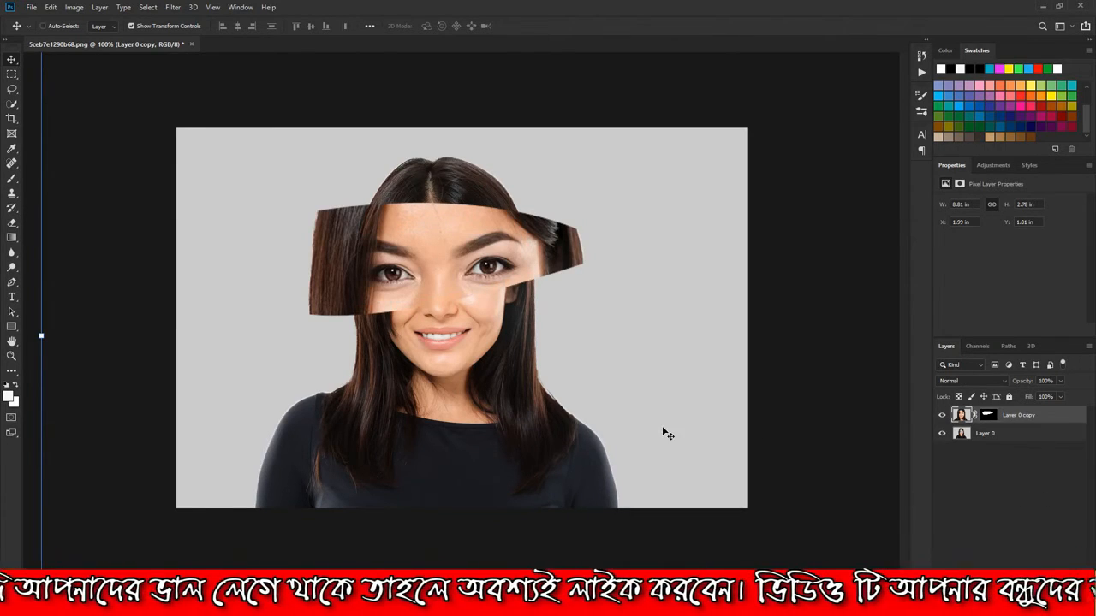
# Rotate Layer 0 copy about 3.5° clockwise and nudge it slightly downward to align the enlarged eyes with the face
pyautogui.hotkey('ctrl', '-')
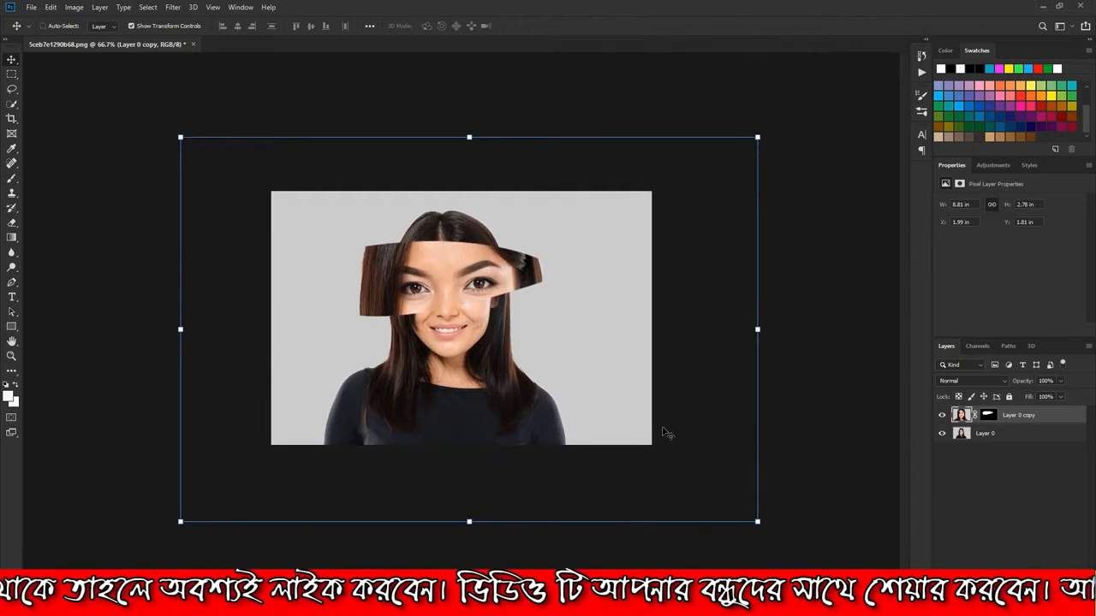
pyautogui.moveTo(763, 531)
pyautogui.mouseDown()
pyautogui.moveTo(778, 506)
pyautogui.moveTo(768, 539)
pyautogui.moveTo(773, 531)
pyautogui.mouseUp()
pyautogui.click(767, 149)
pyautogui.moveTo(775, 145); pyautogui.dragTo(780, 150)
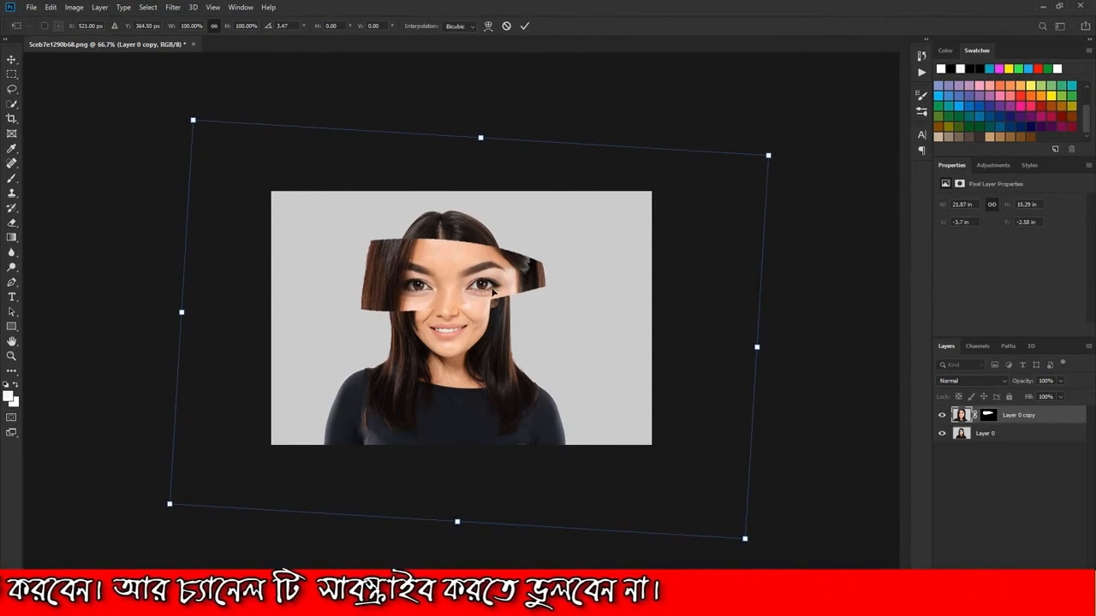
pyautogui.moveTo(493, 292); pyautogui.dragTo(493, 294)
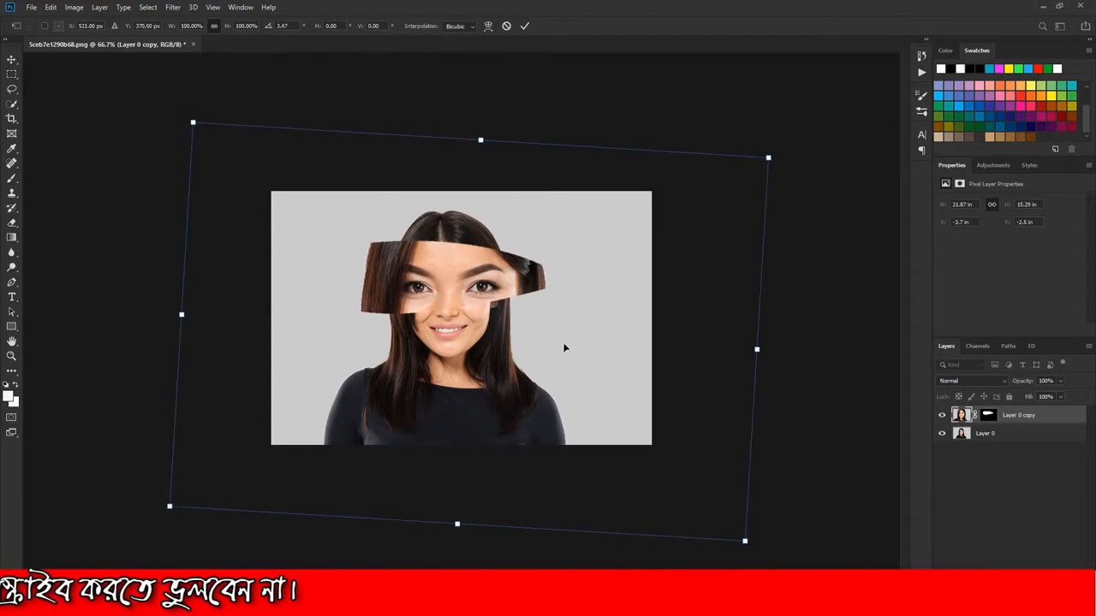
pyautogui.click(526, 26)
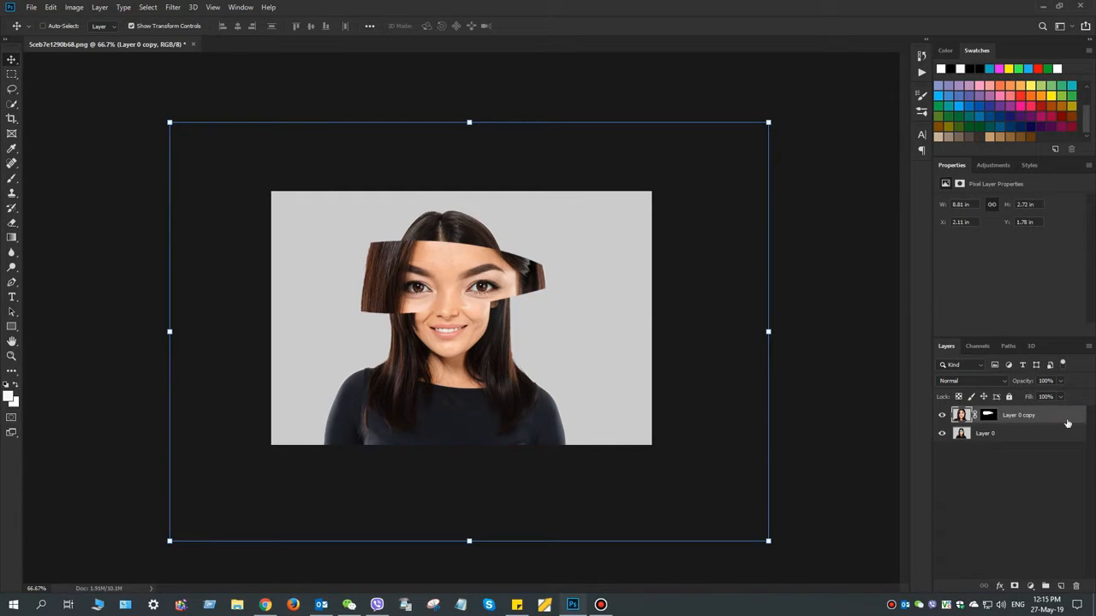
# Duplicate Layer 0 copy with its mask and add a new empty layer above the duplicate
pyautogui.moveTo(974, 416); pyautogui.dragTo(1062, 584)
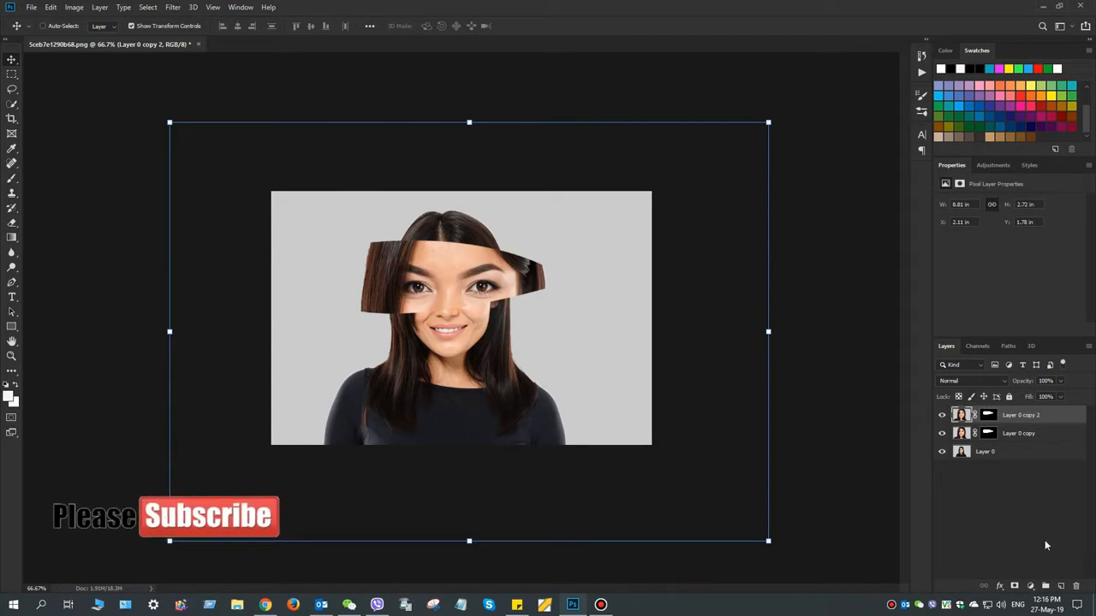
pyautogui.click(1061, 585)
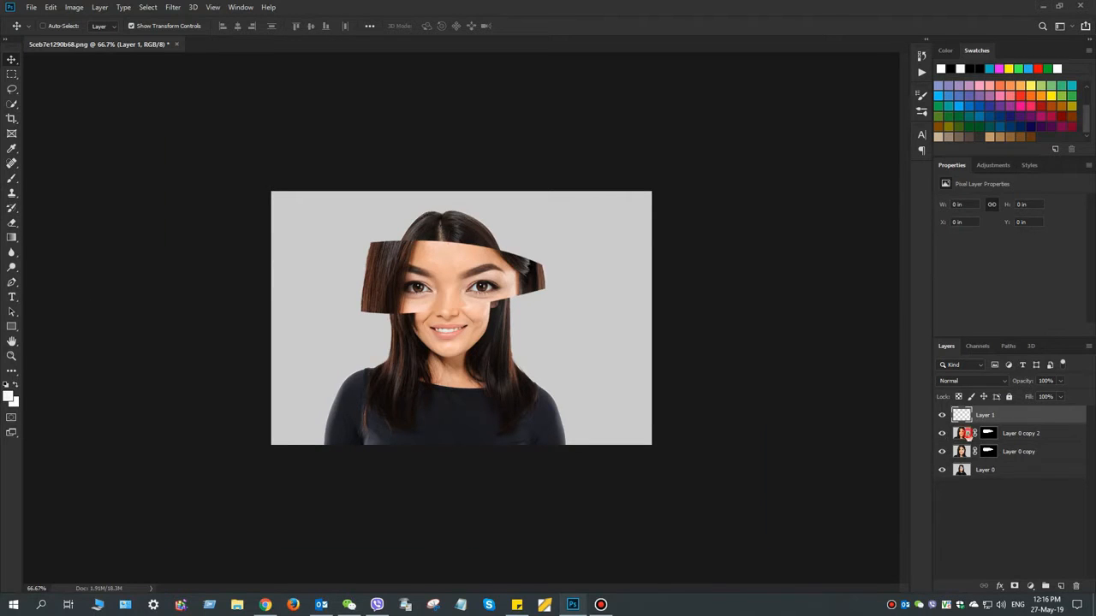
# Desaturate the image on Layer 0 copy 2
pyautogui.click(967, 434)
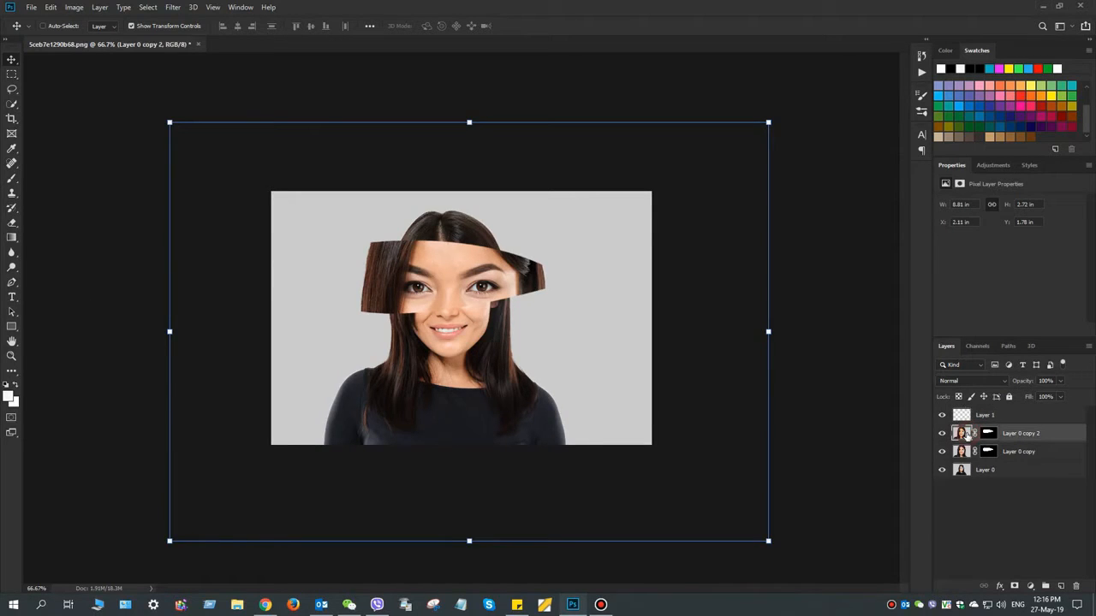
pyautogui.click(74, 7)
pyautogui.moveTo(163, 37)
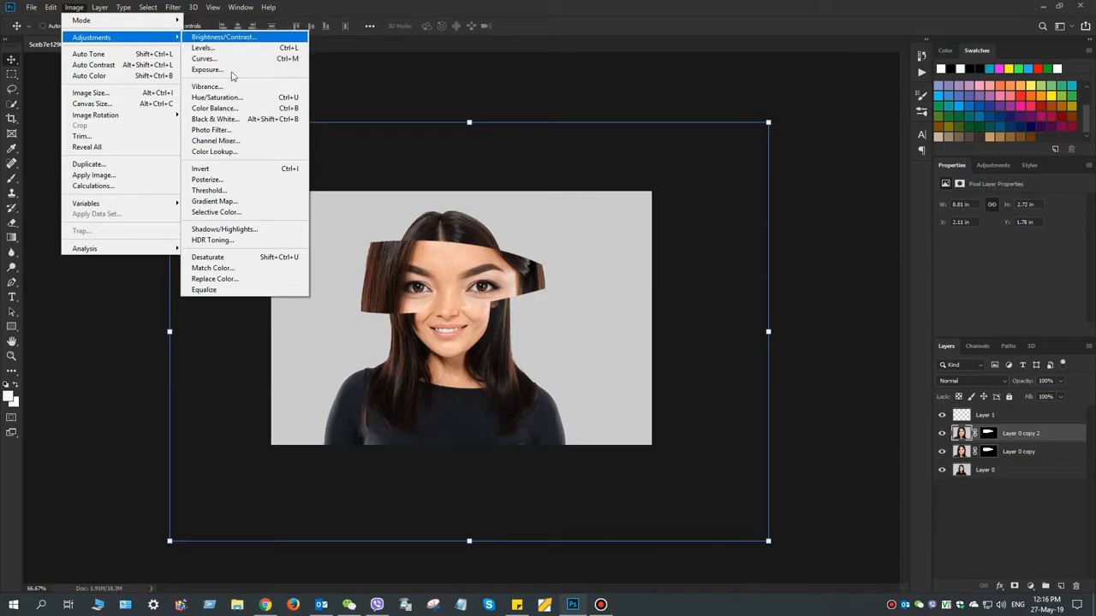
pyautogui.click(214, 257)
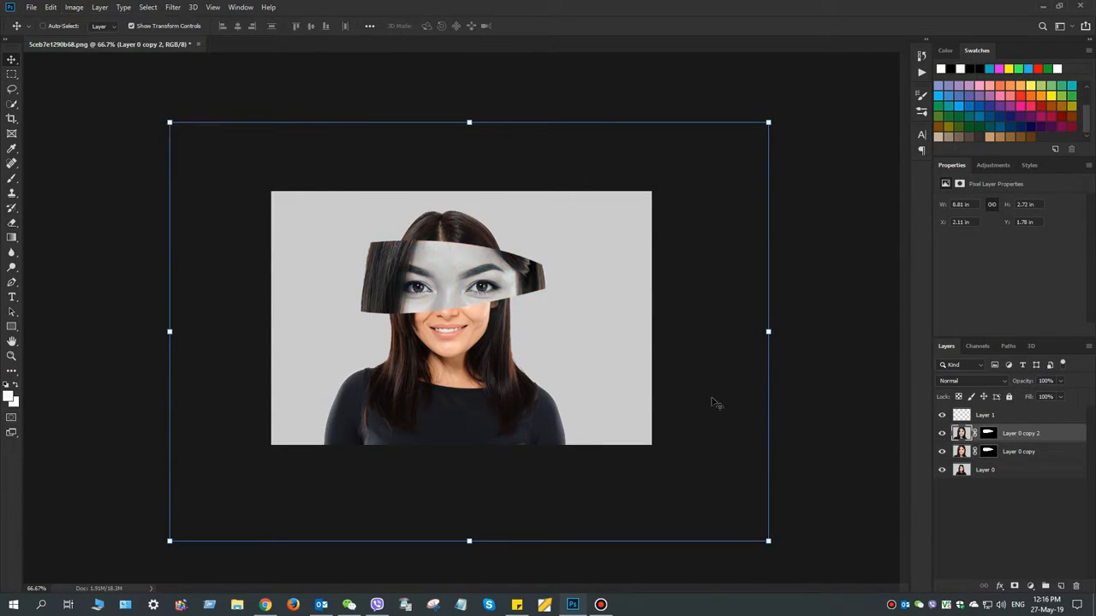
# Desaturate the image on Layer 0 copy
pyautogui.click(961, 452)
pyautogui.click(74, 7)
pyautogui.moveTo(111, 39)
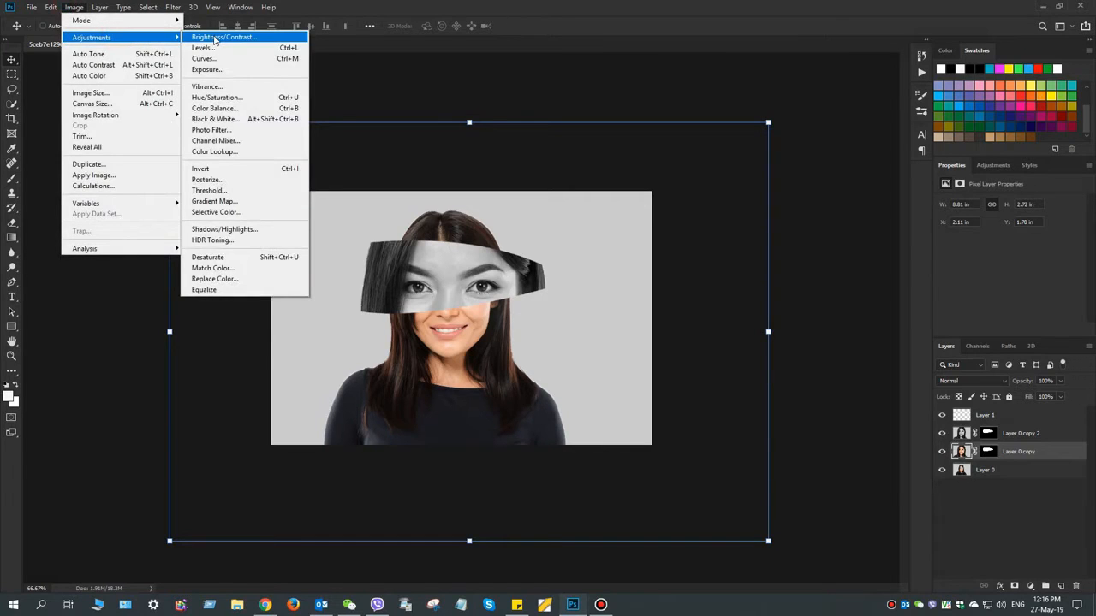
pyautogui.click(216, 256)
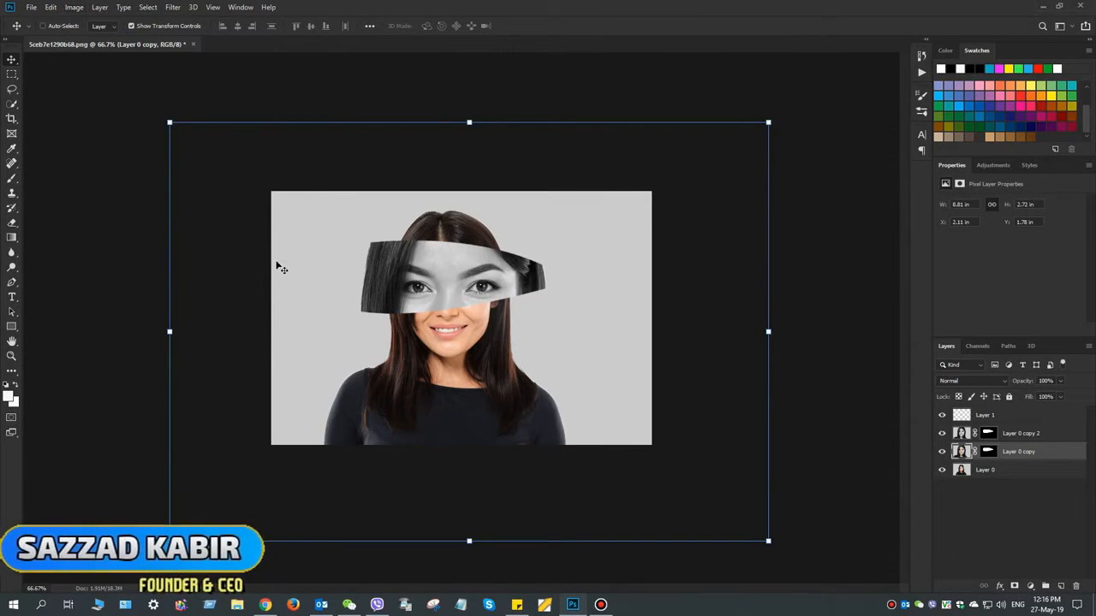
# Desaturate the entire Layer 0 portrait
pyautogui.click(964, 472)
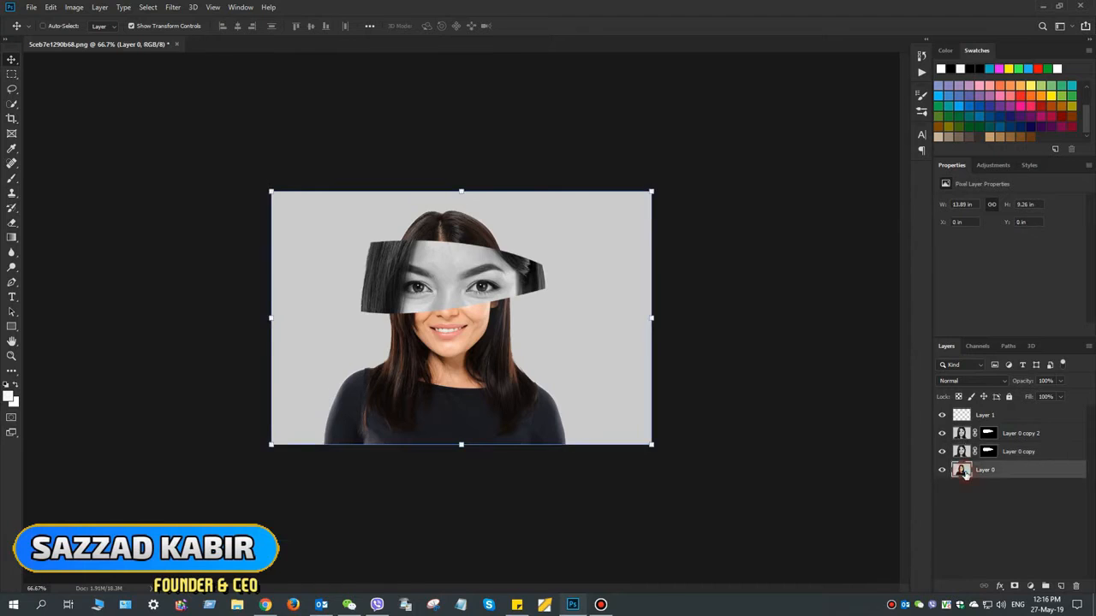
pyautogui.click(69, 9)
pyautogui.moveTo(150, 38)
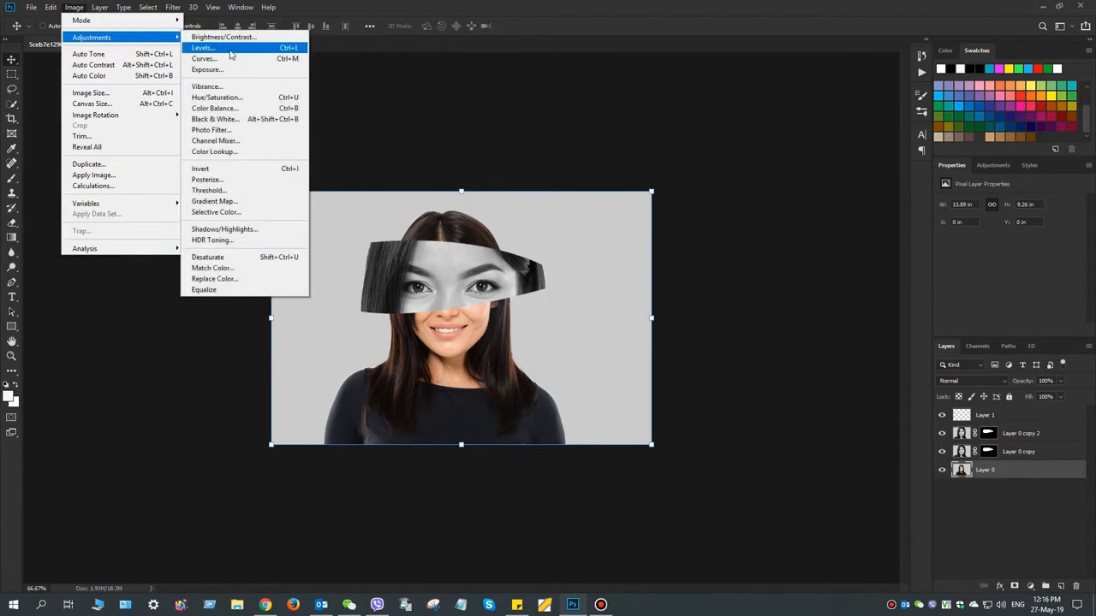
pyautogui.click(252, 262)
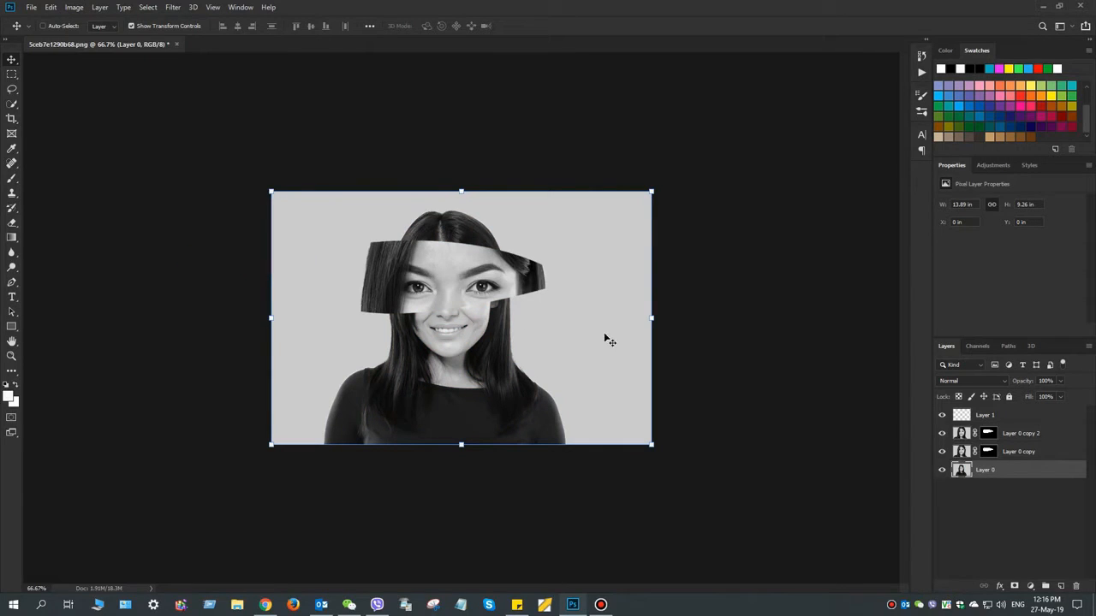
# On Layer 1, set up a Soft Round brush with 9% flow and a 50 px size
pyautogui.click(1024, 417)
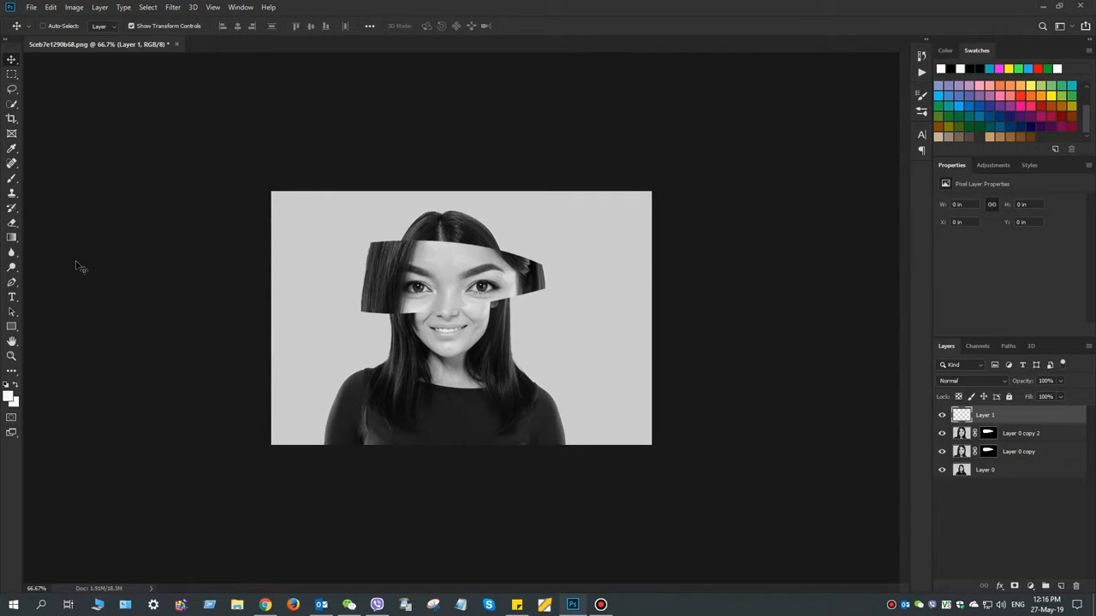
pyautogui.click(12, 179)
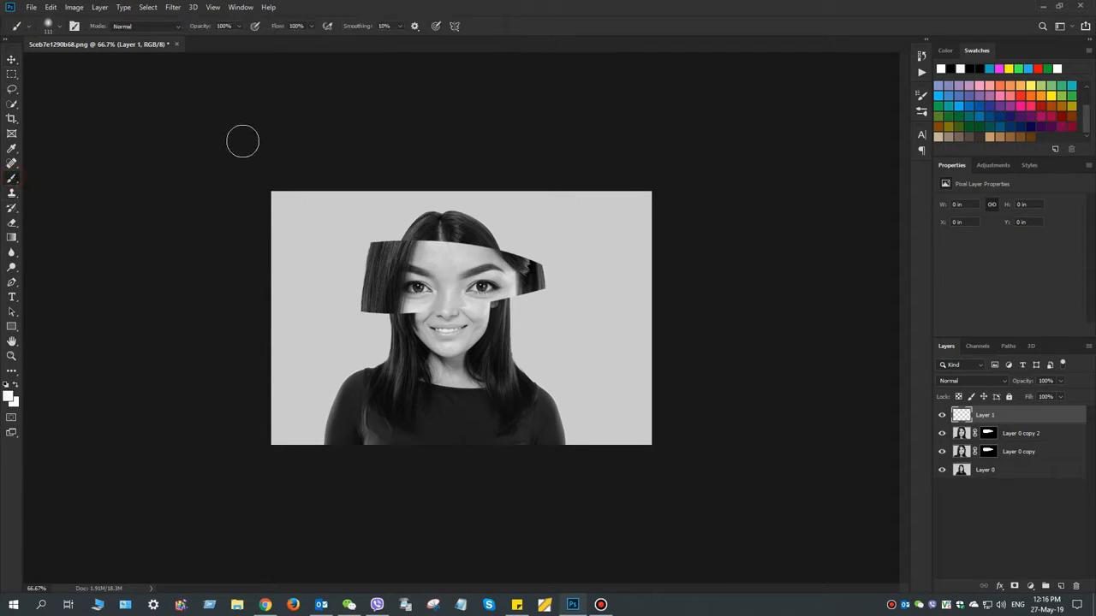
pyautogui.click(312, 26)
pyautogui.moveTo(313, 41); pyautogui.dragTo(260, 43)
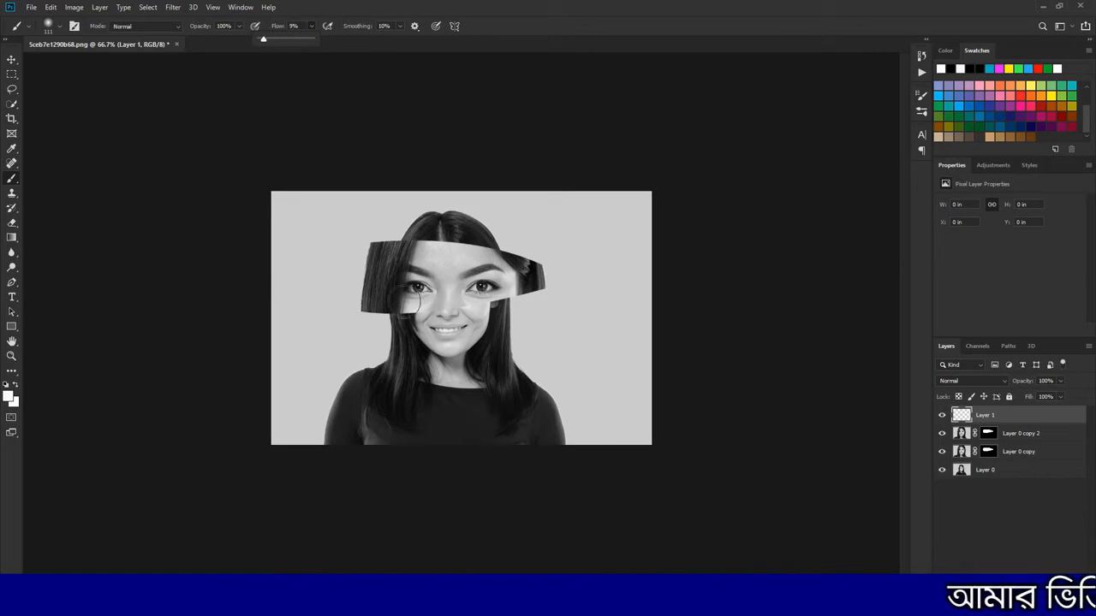
pyautogui.rightClick(438, 299)
pyautogui.moveTo(532, 331); pyautogui.dragTo(514, 332)
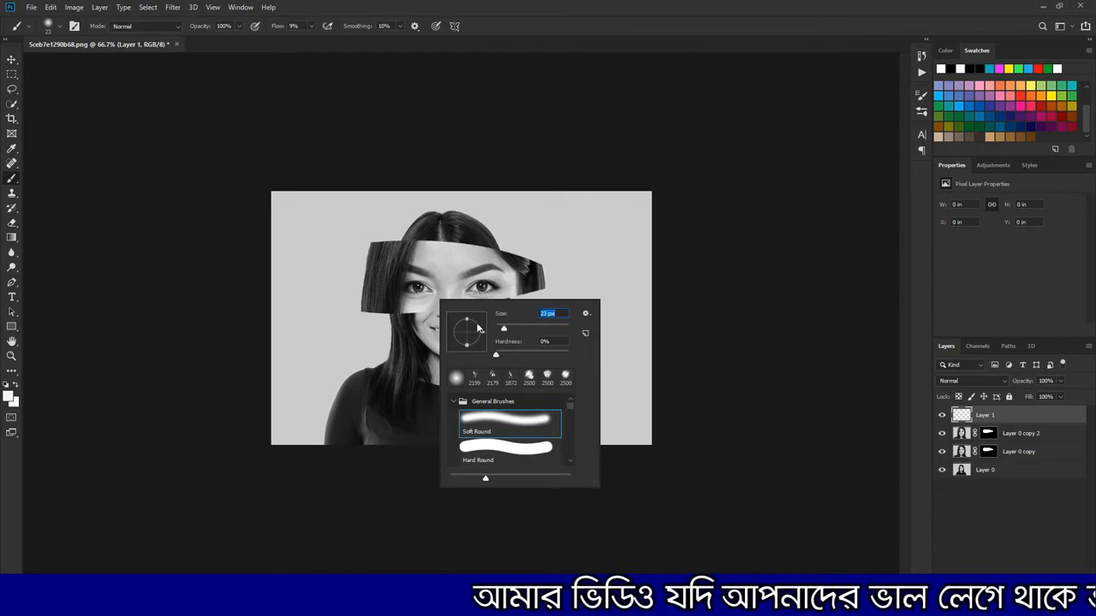
pyautogui.moveTo(514, 330); pyautogui.dragTo(515, 330)
pyautogui.moveTo(369, 306); pyautogui.dragTo(444, 307)
pyautogui.hotkey('ctrl', 'z')
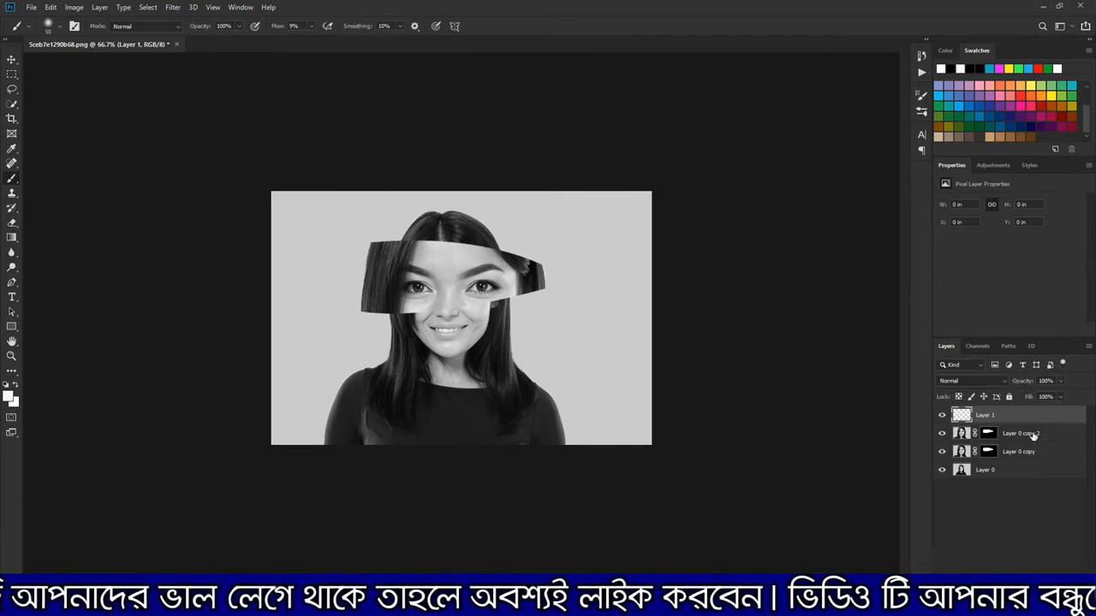
# Move Layer 1 beneath Layer 0 copy 2 and set the foreground colour to black (000000)
pyautogui.moveTo(1018, 422); pyautogui.dragTo(1016, 444)
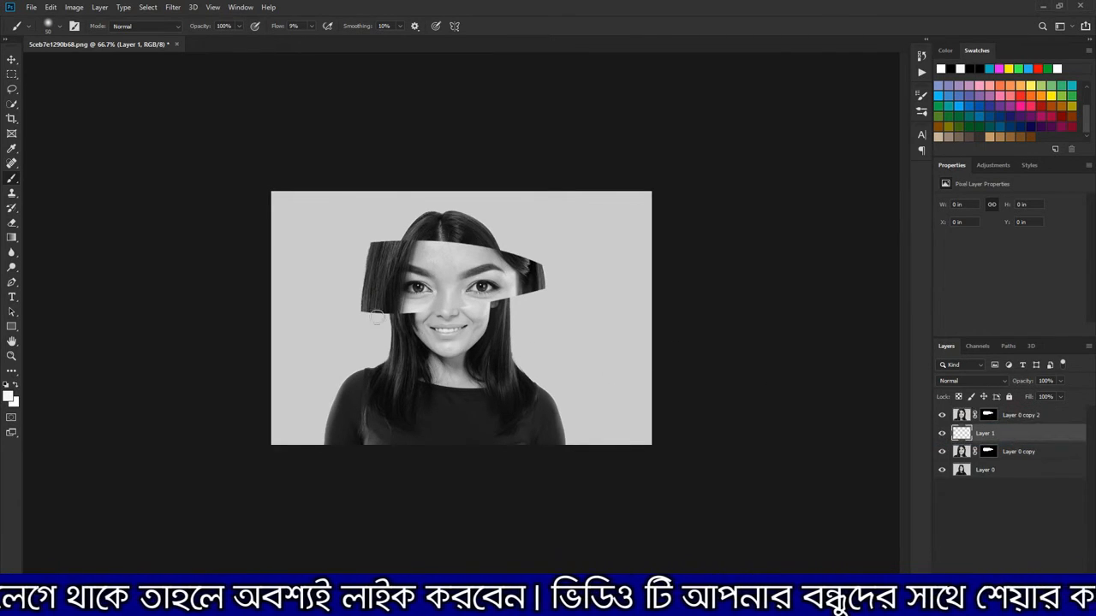
pyautogui.click(7, 393)
pyautogui.write('000000')
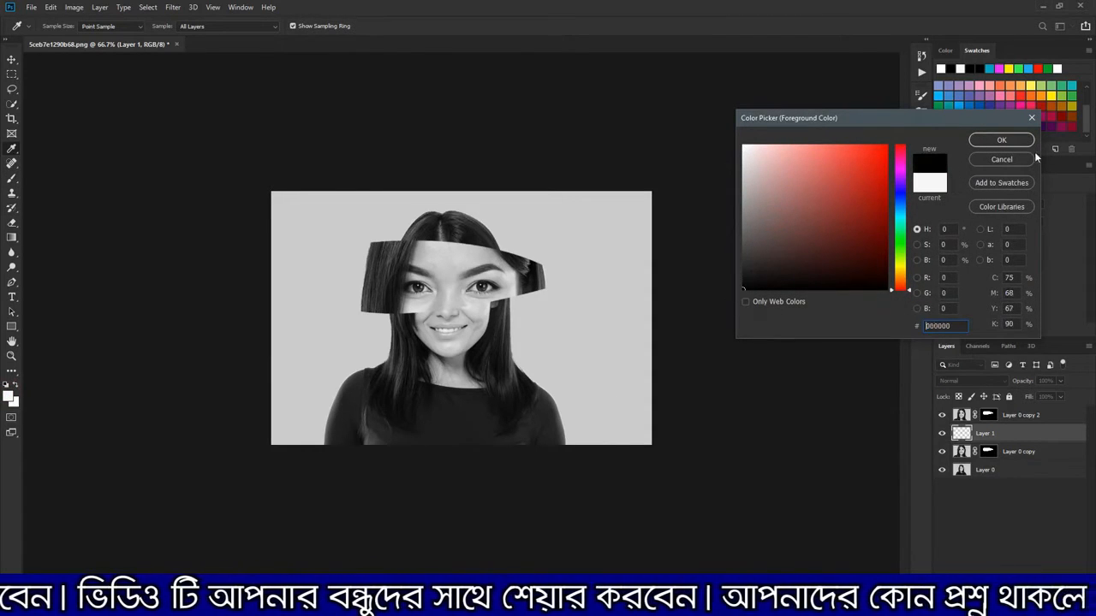
pyautogui.click(1001, 140)
# Paint soft black shadows on Layer 1 along the lower and upper edges of the eye band, and fit the image in view
pyautogui.moveTo(366, 308)
pyautogui.mouseDown()
pyautogui.moveTo(445, 313)
pyautogui.moveTo(539, 289)
pyautogui.moveTo(495, 300)
pyautogui.mouseUp()
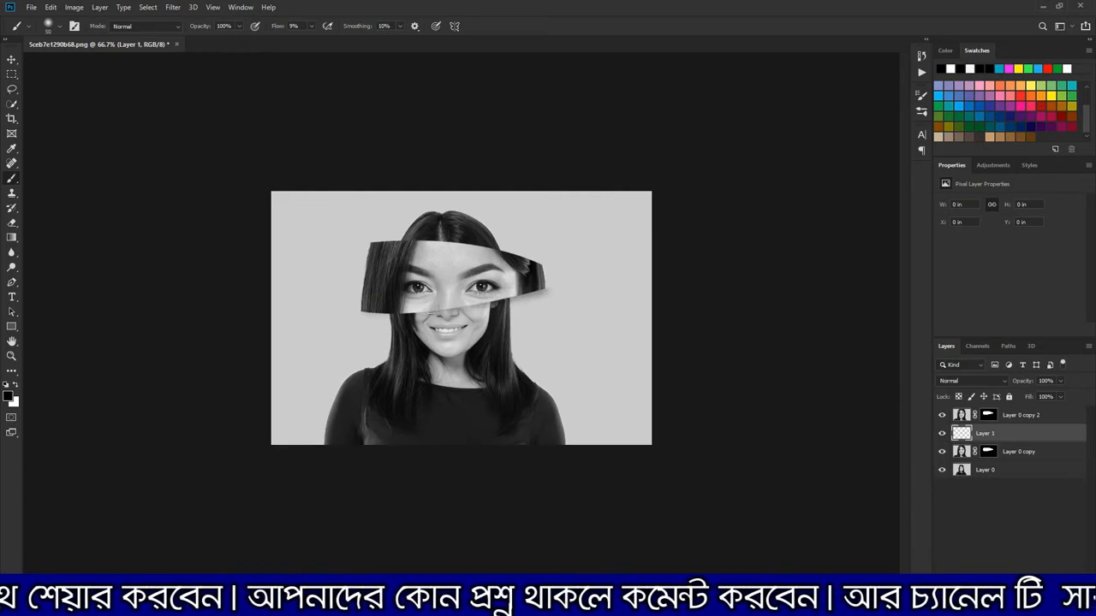
pyautogui.moveTo(367, 309); pyautogui.dragTo(451, 303)
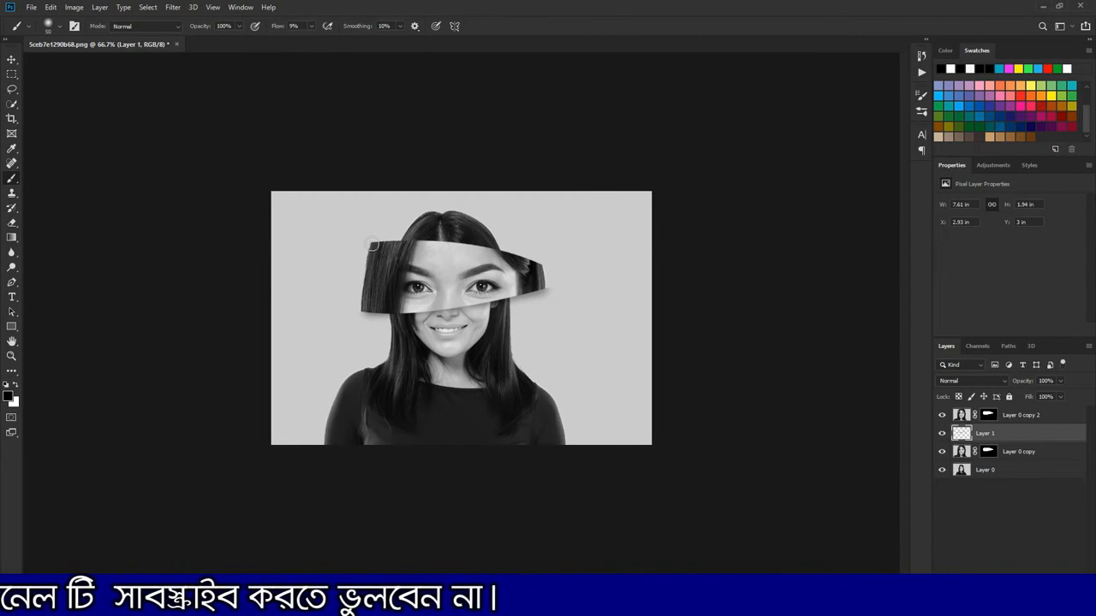
pyautogui.moveTo(375, 247); pyautogui.dragTo(398, 244)
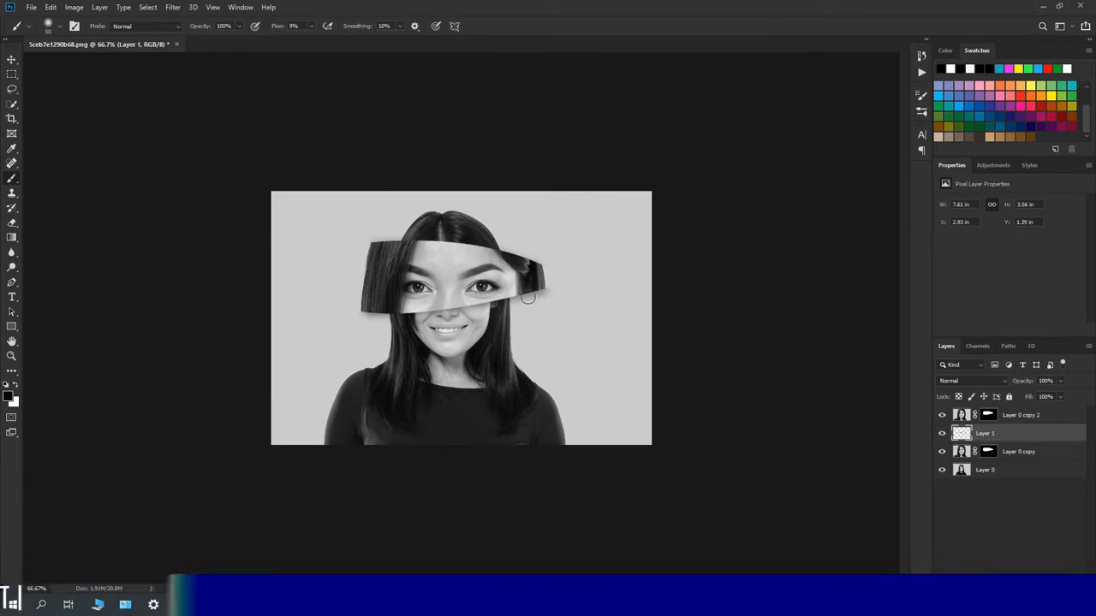
pyautogui.moveTo(535, 291); pyautogui.dragTo(437, 309)
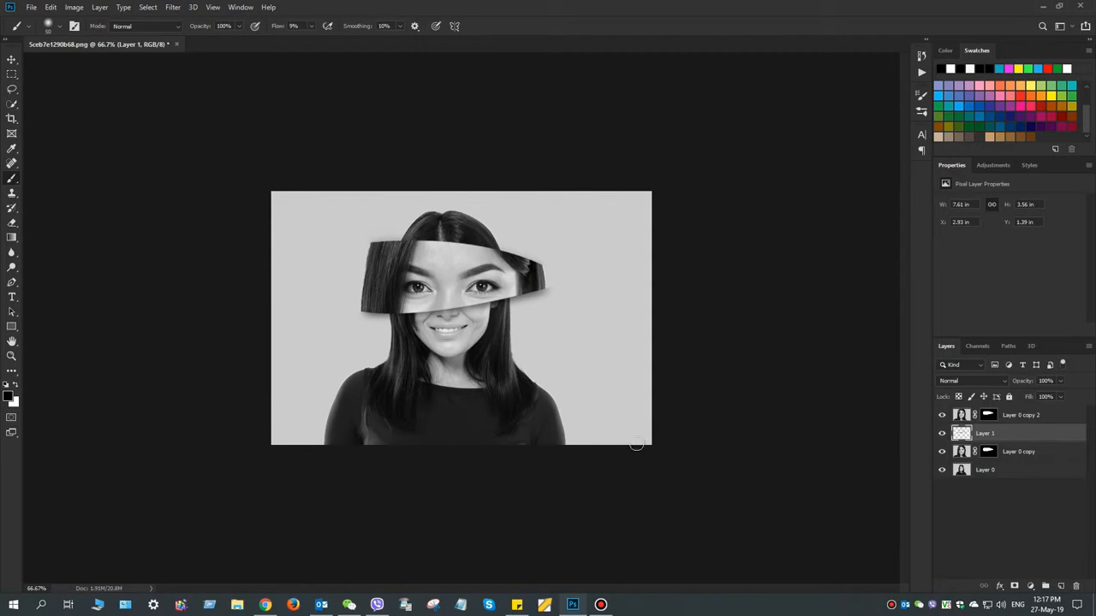
pyautogui.click(11, 356)
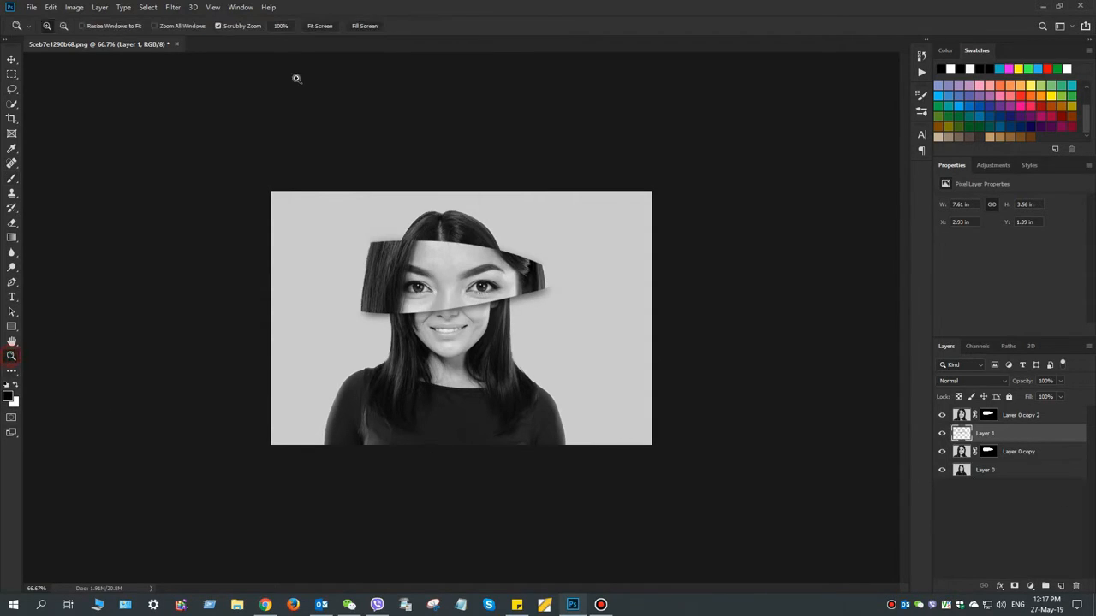
pyautogui.click(314, 26)
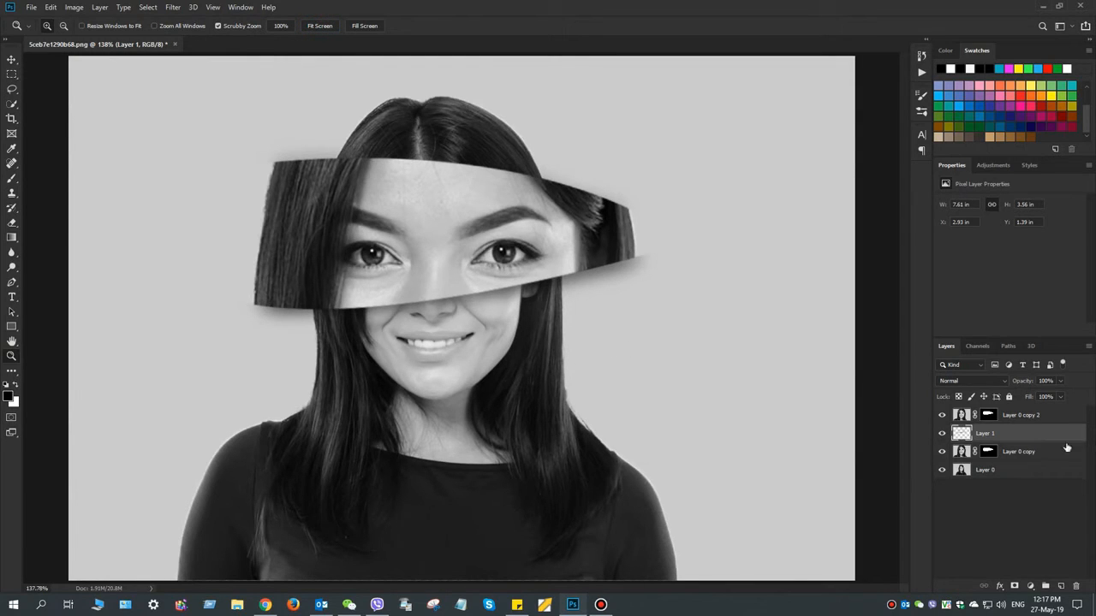
# Try the Drop Shadow, Satin and Gradient Overlay effects on Layer 0 copy 2, leaving all of them off
pyautogui.doubleClick(1051, 418)
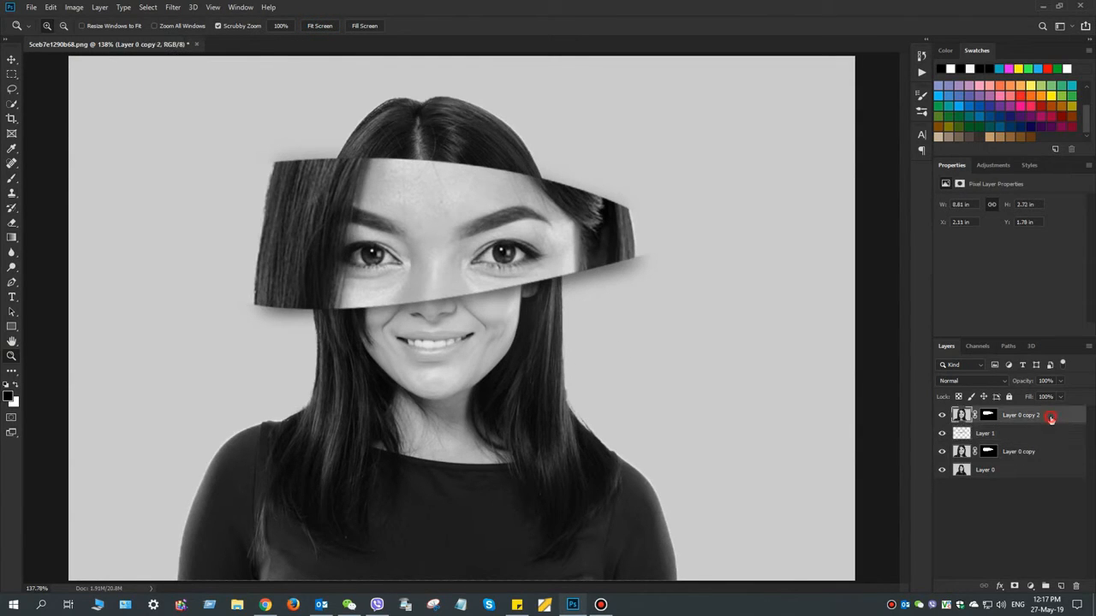
pyautogui.click(552, 504)
pyautogui.click(557, 503)
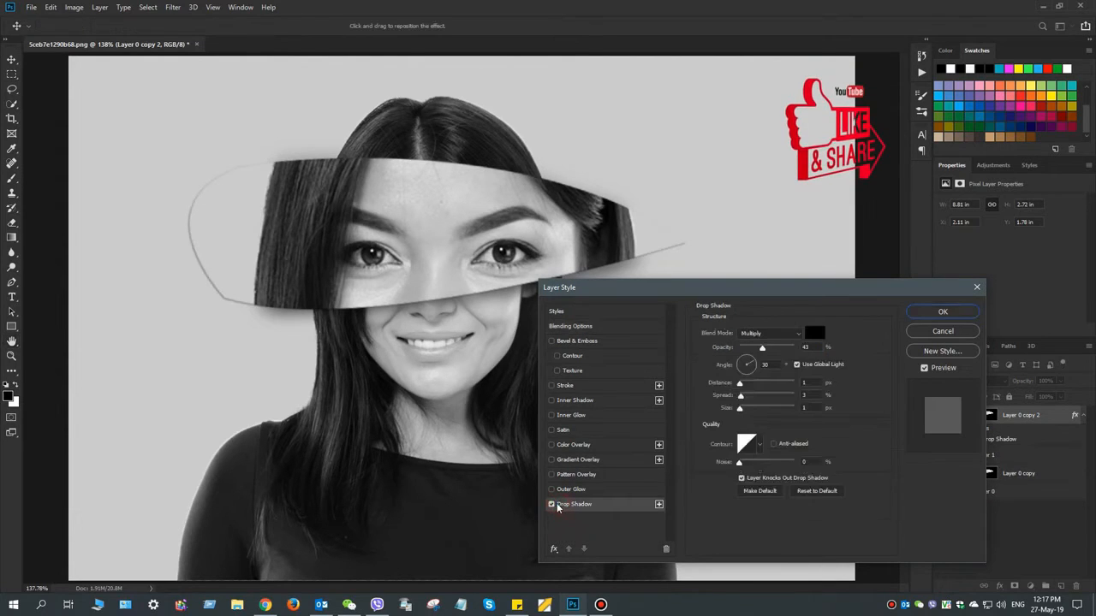
pyautogui.click(551, 505)
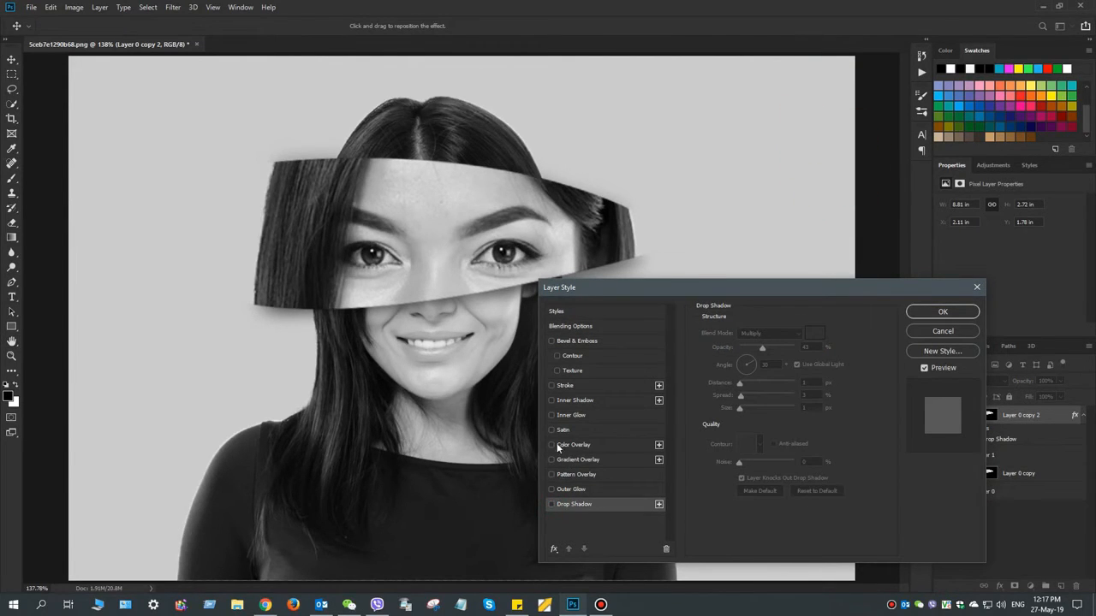
pyautogui.click(556, 431)
pyautogui.click(556, 434)
pyautogui.click(552, 459)
pyautogui.click(553, 462)
pyautogui.click(945, 313)
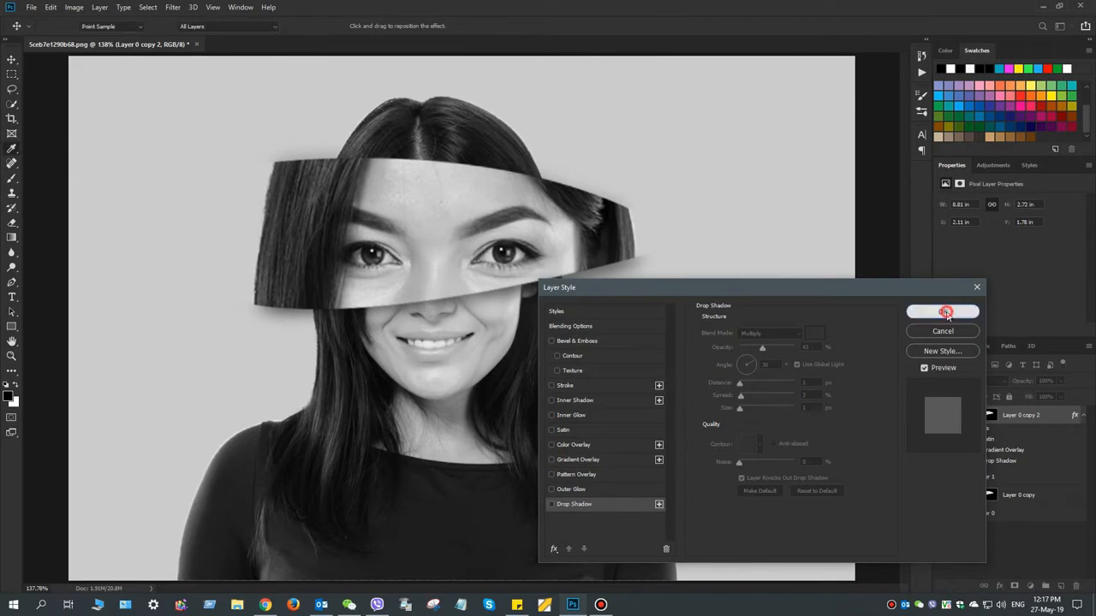
pyautogui.press('z')
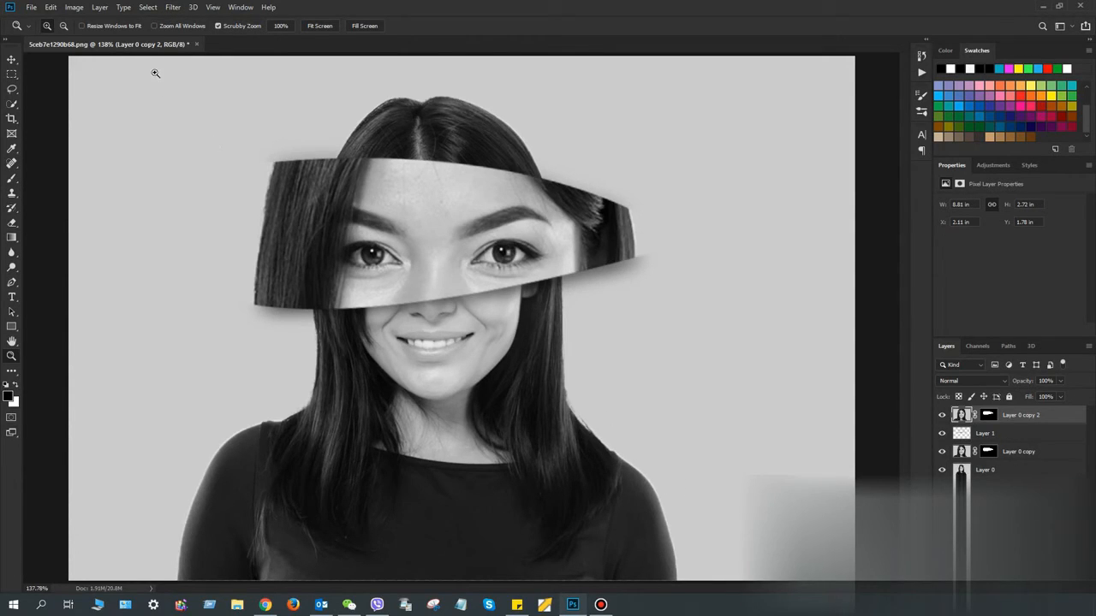
pyautogui.click(171, 8)
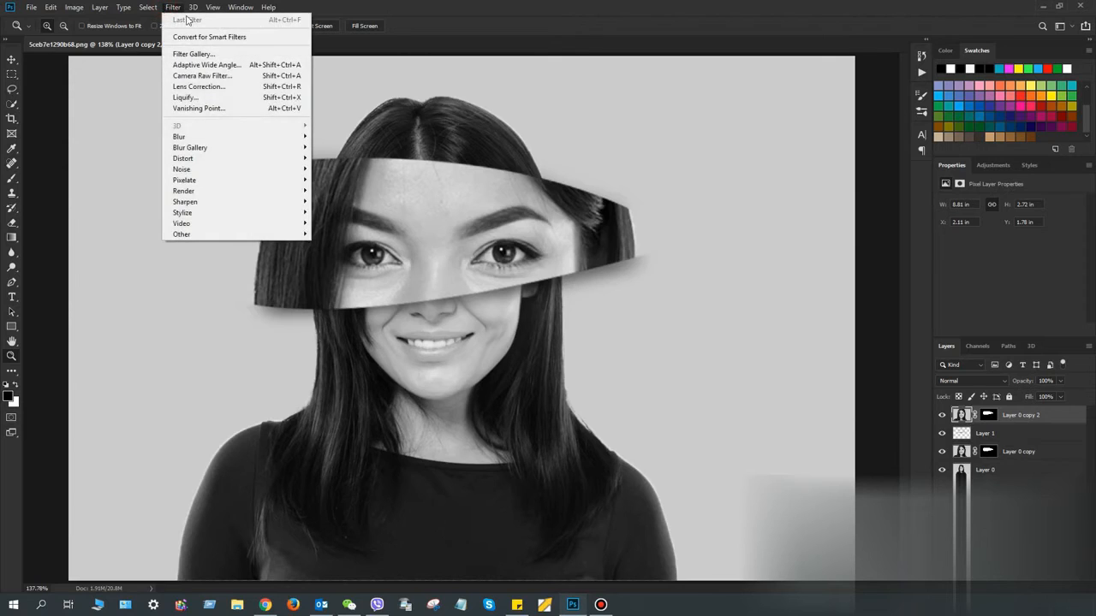
pyautogui.click(430, 6)
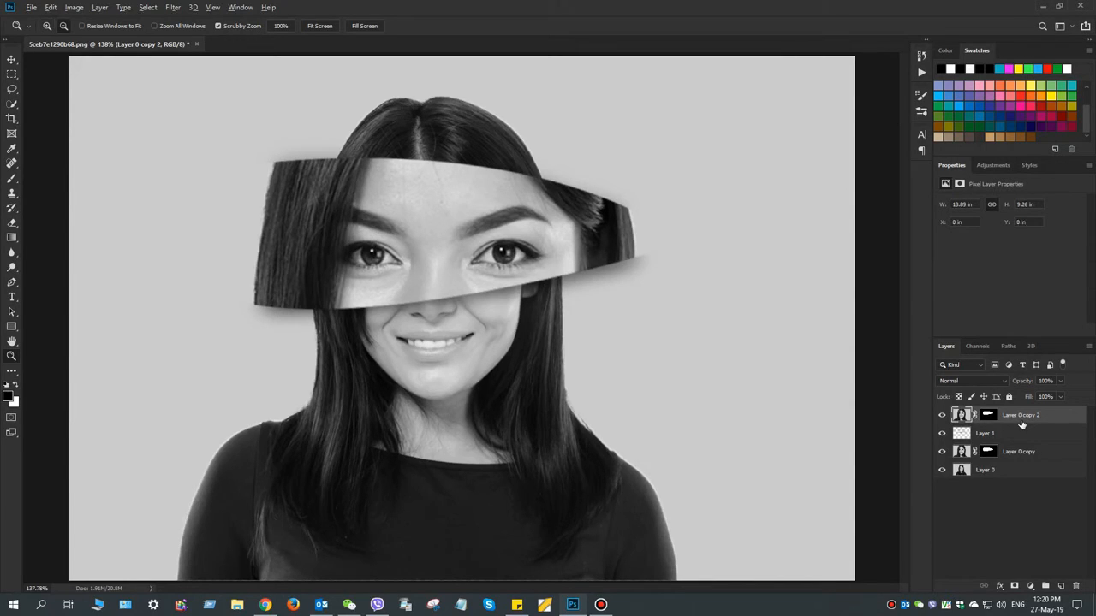
# Stamp all visible layers into a new top layer and add a Gradient Fill layer above it with the pink-to-yellow gradient
pyautogui.hotkey('ctrl', 'shift', 'alt', 'e')
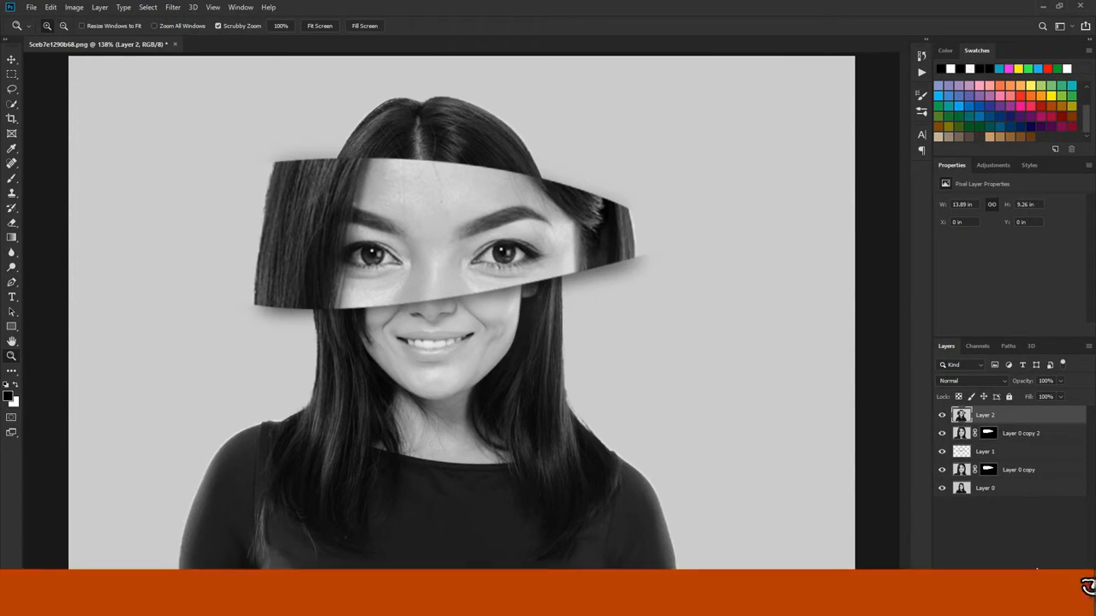
pyautogui.click(1030, 586)
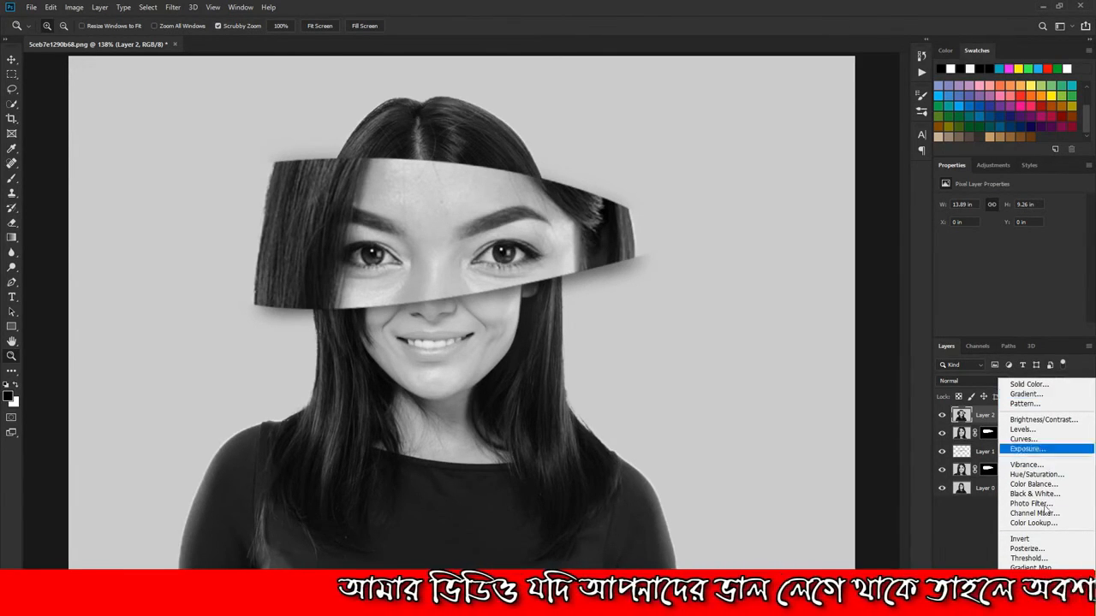
pyautogui.click(1031, 394)
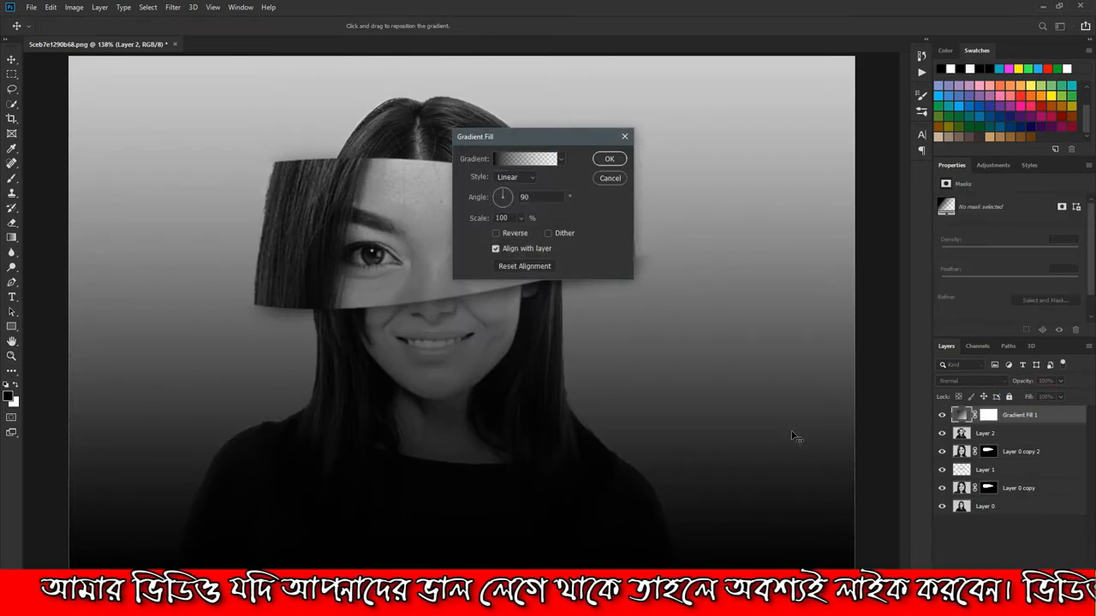
pyautogui.click(561, 160)
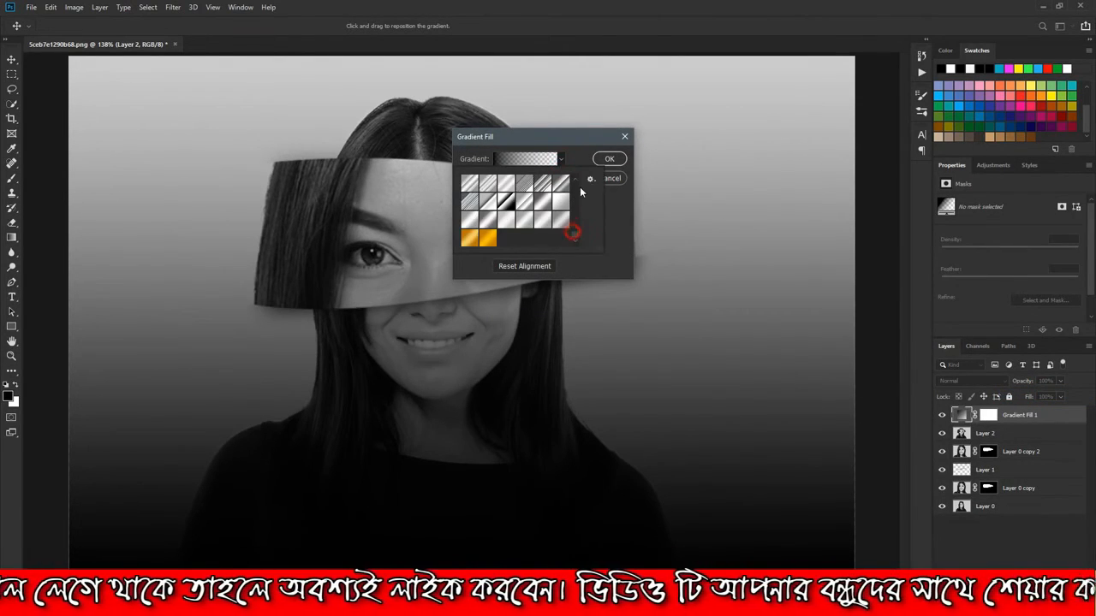
pyautogui.scroll(-3, 575, 230)
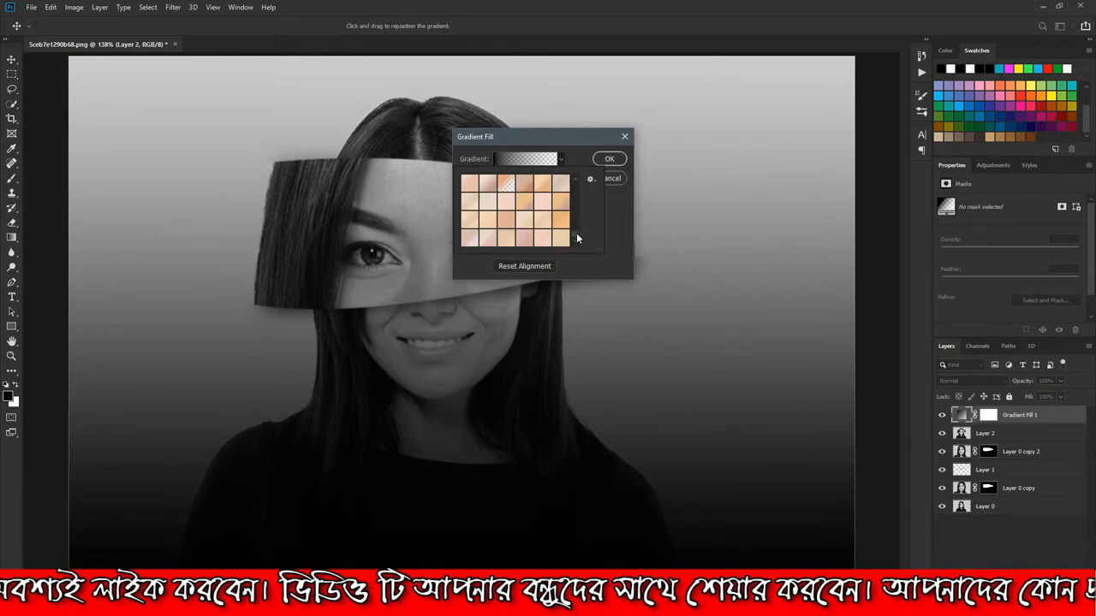
pyautogui.moveTo(574, 232); pyautogui.dragTo(573, 191)
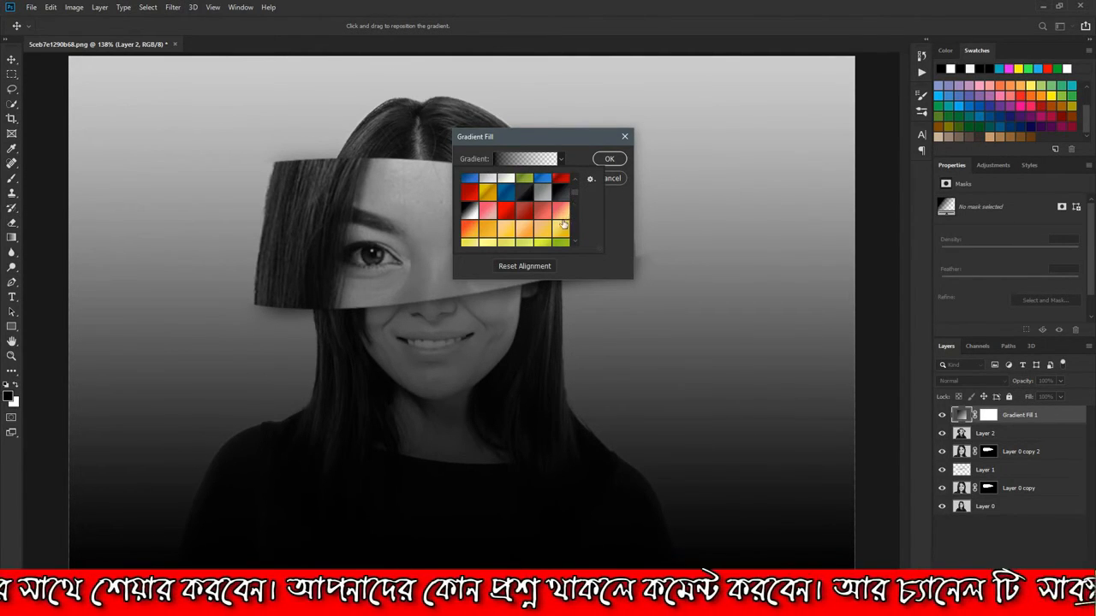
pyautogui.click(560, 212)
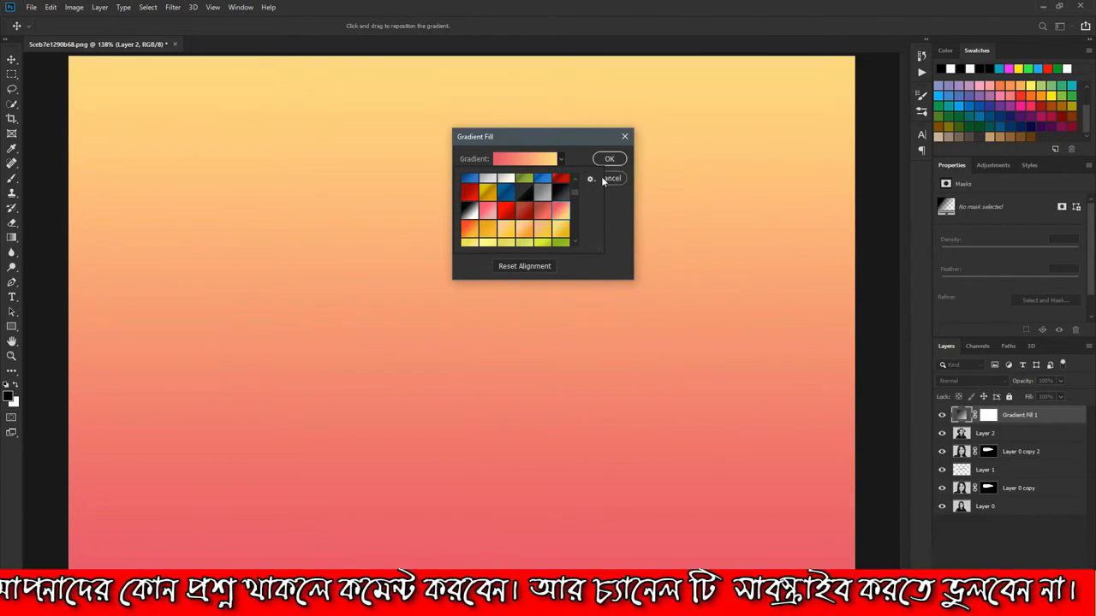
pyautogui.click(616, 211)
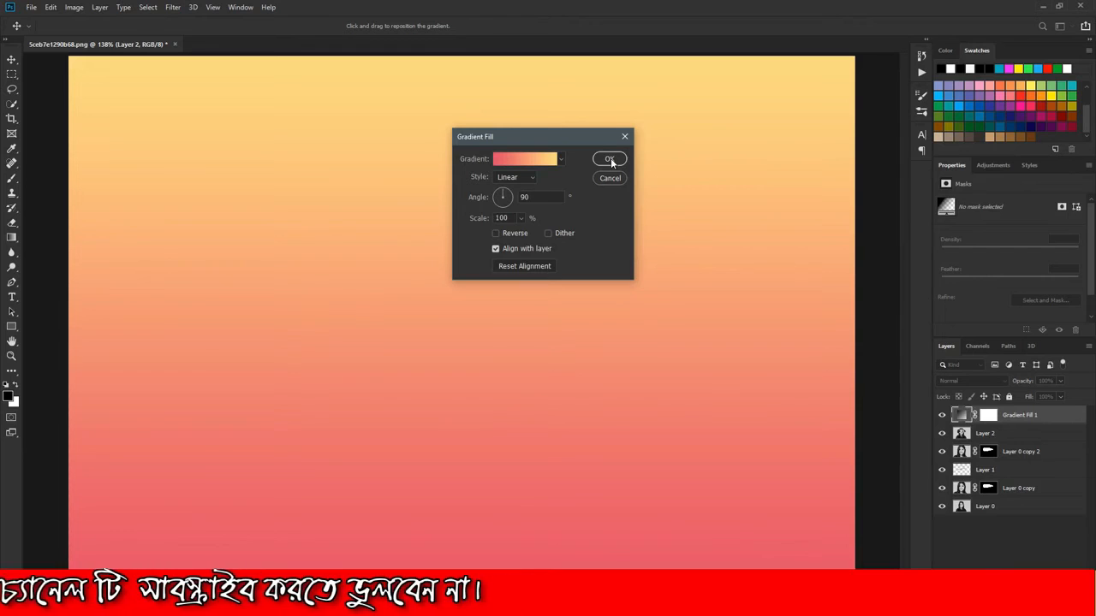
# Make the gradient fill radial and reversed at an angle of -46.77°, with its centre shifted slightly upward, and apply it
pyautogui.click(529, 179)
pyautogui.click(518, 197)
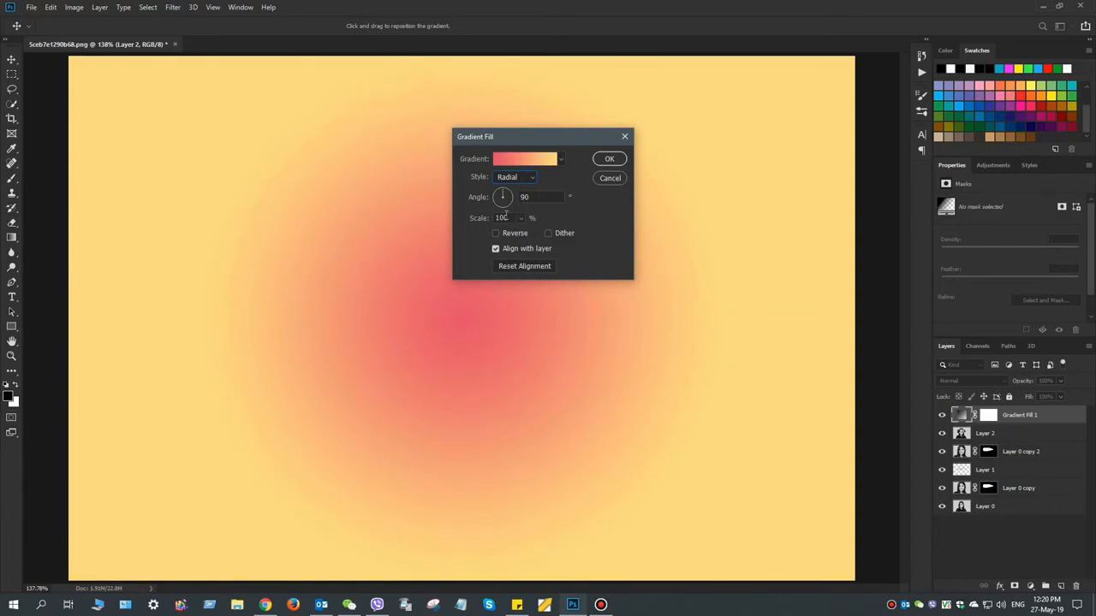
pyautogui.click(496, 235)
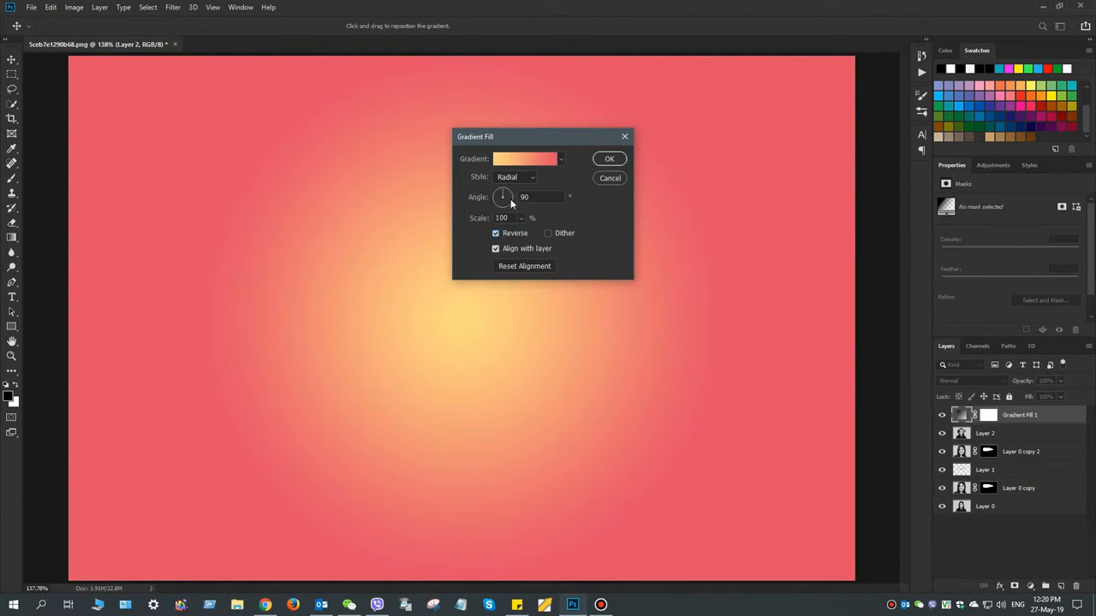
pyautogui.moveTo(508, 197); pyautogui.dragTo(509, 204)
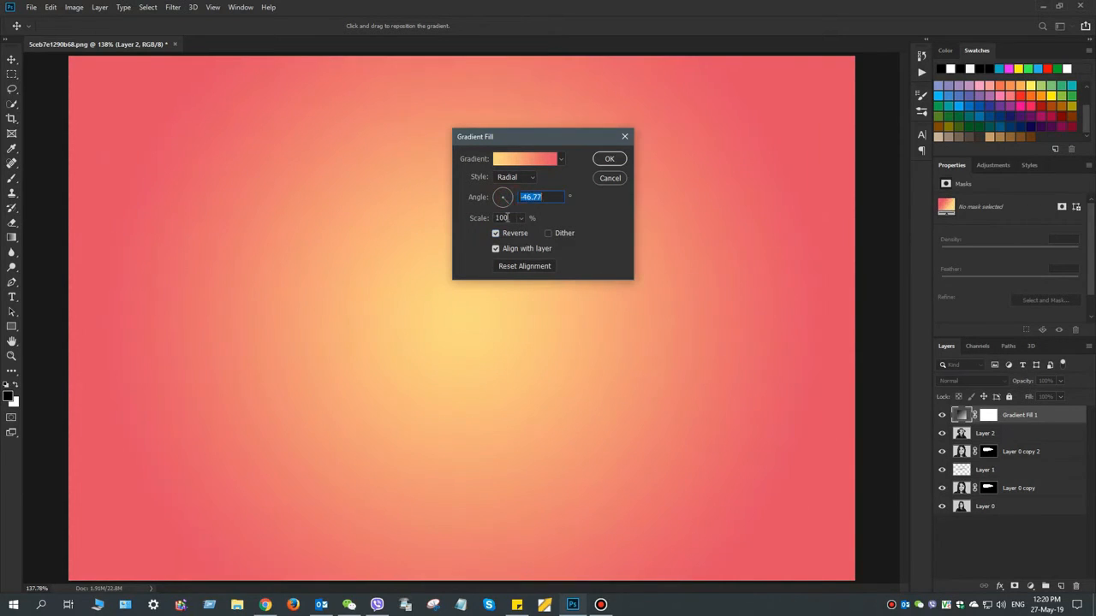
pyautogui.moveTo(449, 308)
pyautogui.mouseDown()
pyautogui.moveTo(391, 289)
pyautogui.moveTo(402, 274)
pyautogui.moveTo(454, 288)
pyautogui.mouseUp()
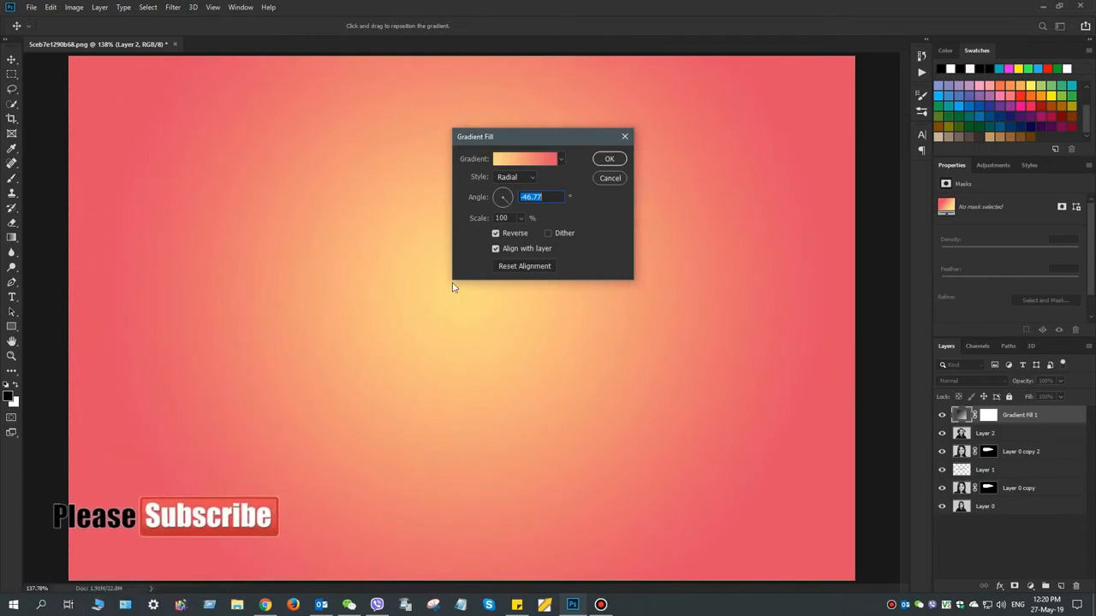
pyautogui.click(610, 159)
# Set the gradient fill layer's blend mode to Screen
pyautogui.press('z')
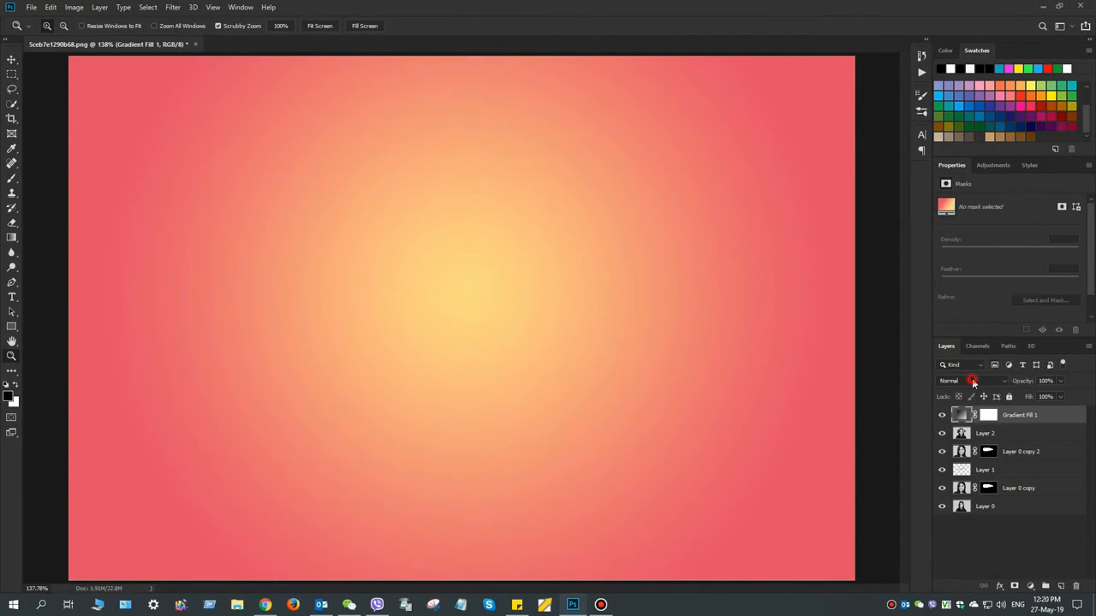
pyautogui.click(973, 383)
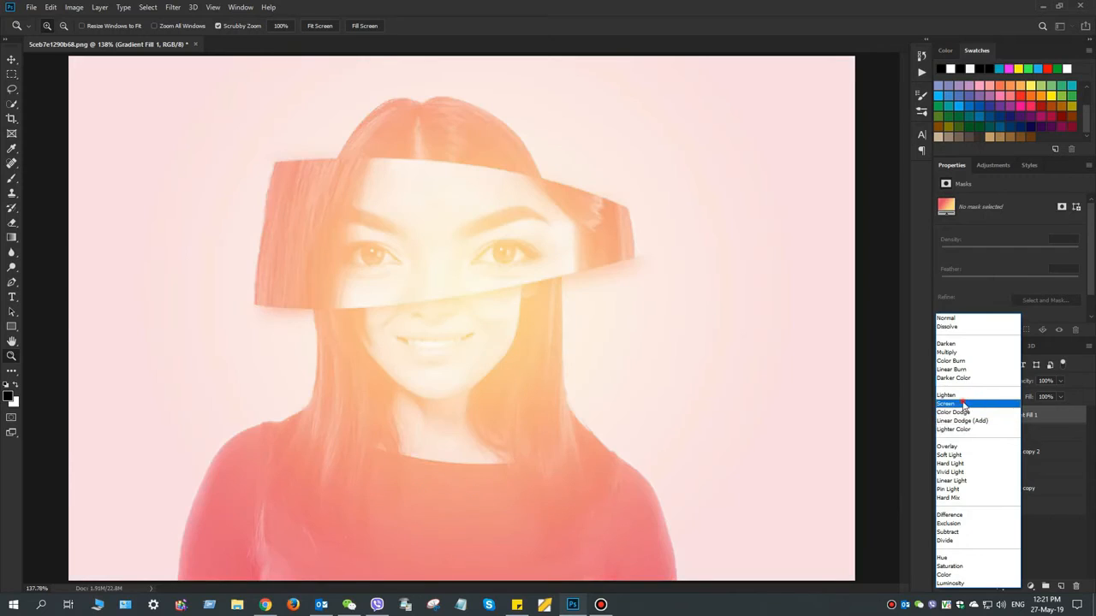
pyautogui.click(962, 403)
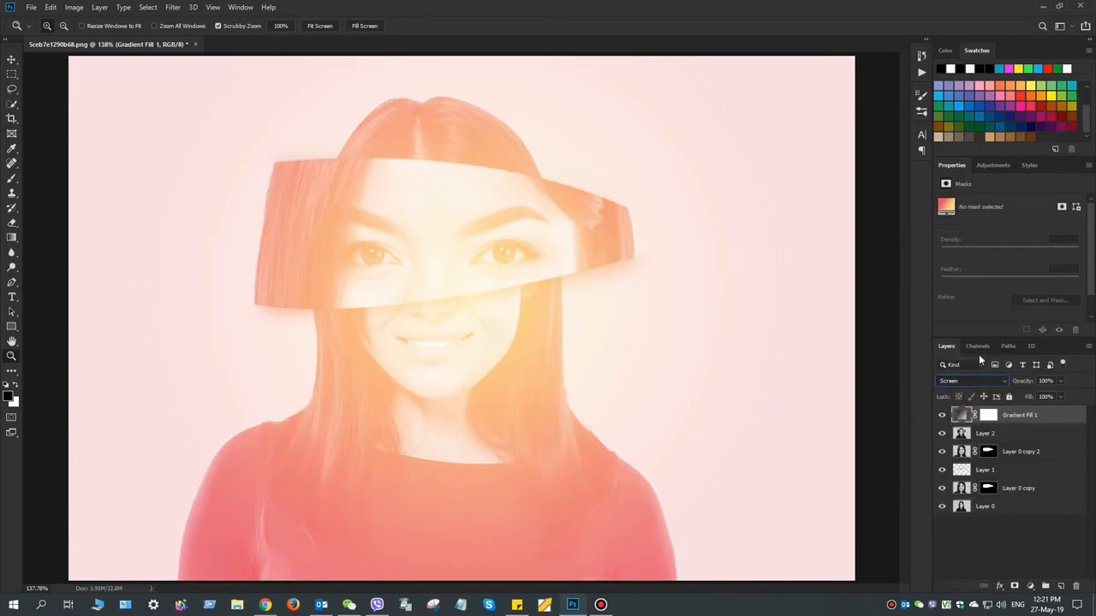
# Lower the gradient fill layer's opacity to 57% and its fill to 69%
pyautogui.moveTo(1020, 380)
pyautogui.mouseDown()
pyautogui.moveTo(1002, 377)
pyautogui.moveTo(1019, 396)
pyautogui.moveTo(1007, 397)
pyautogui.mouseUp()
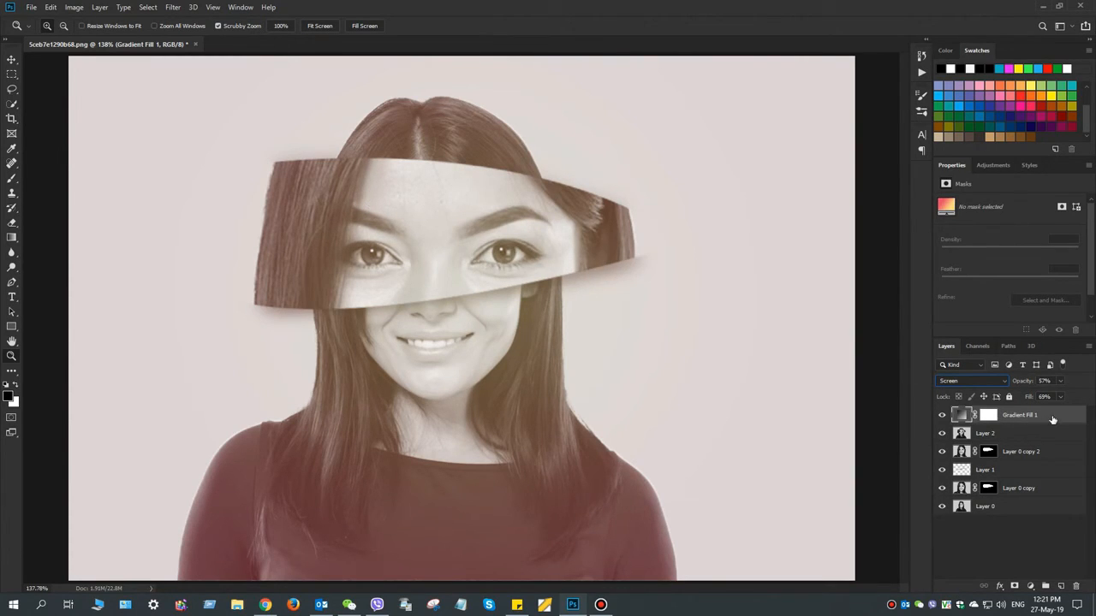
# Add a new top layer filled with 50% Gray and set its blend mode to Linear Light
pyautogui.click(1061, 586)
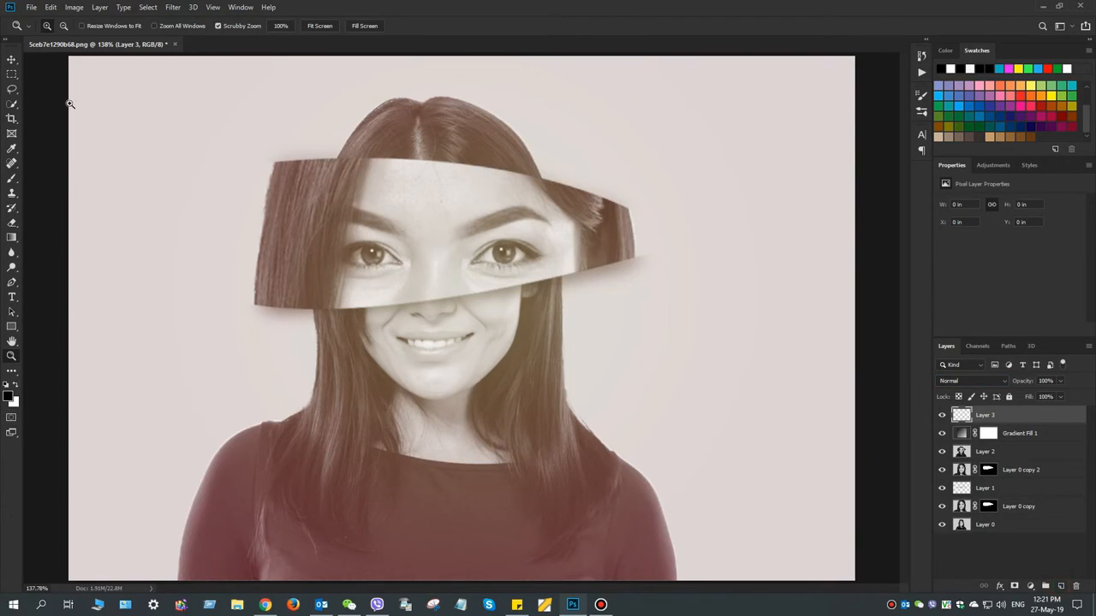
pyautogui.click(52, 7)
pyautogui.click(69, 184)
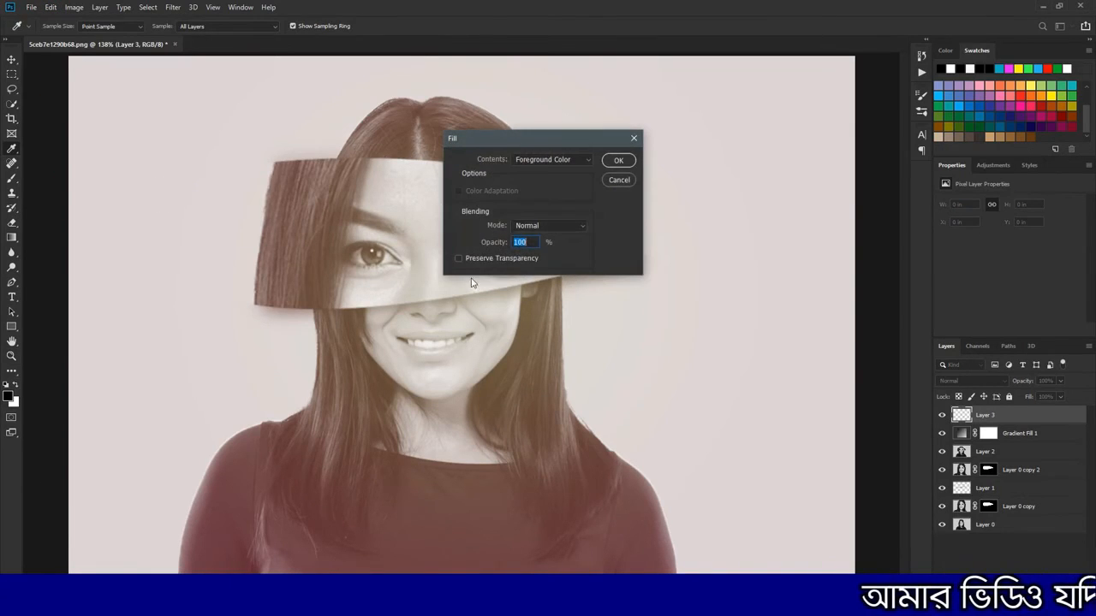
pyautogui.click(562, 161)
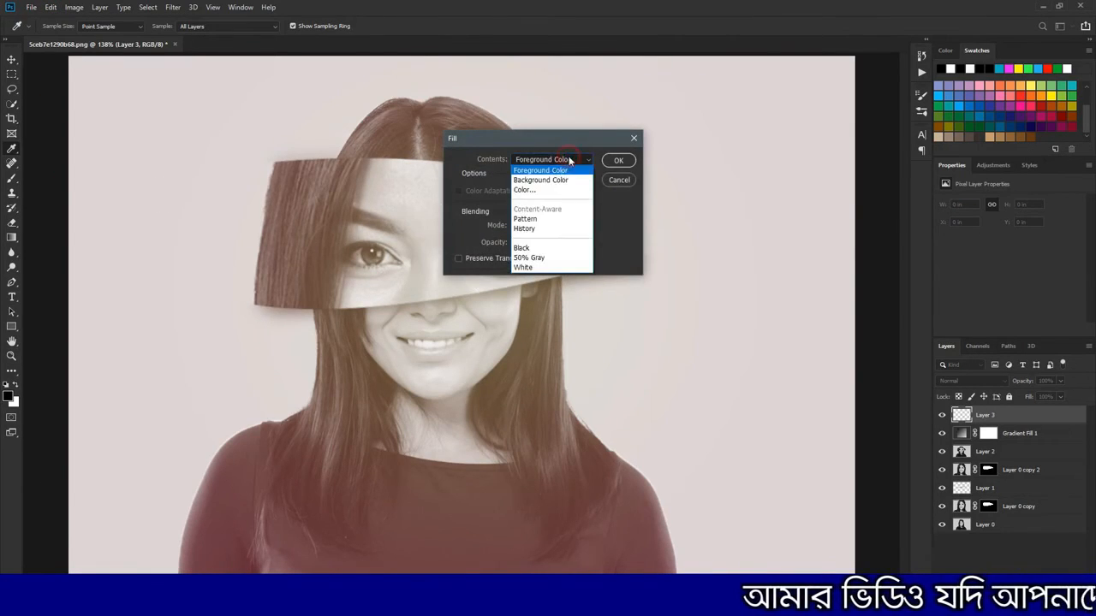
pyautogui.click(528, 258)
pyautogui.click(618, 160)
pyautogui.press('z')
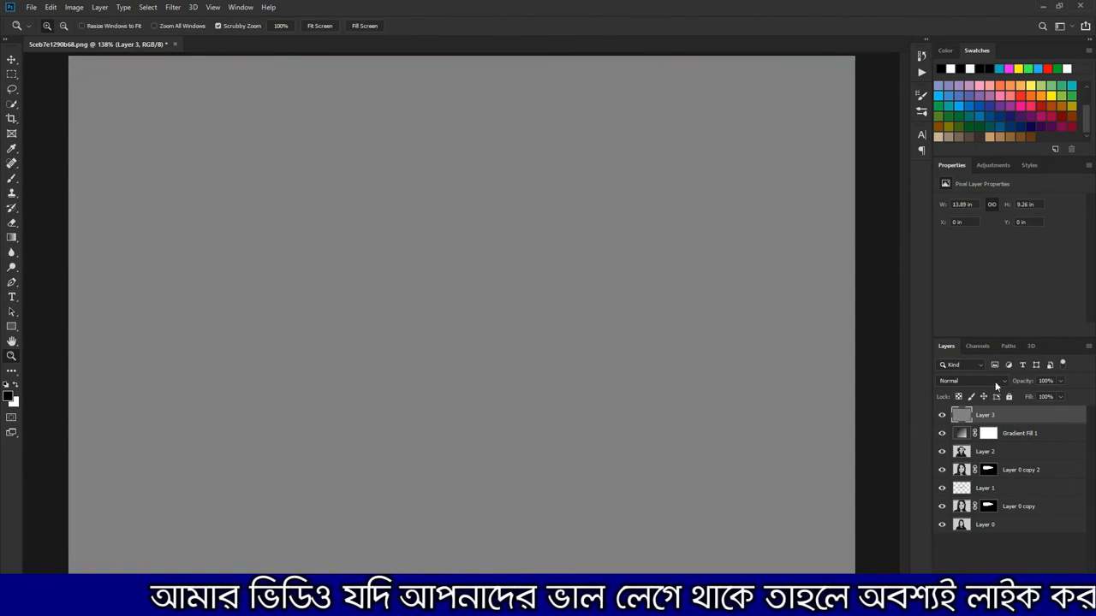
pyautogui.click(1004, 381)
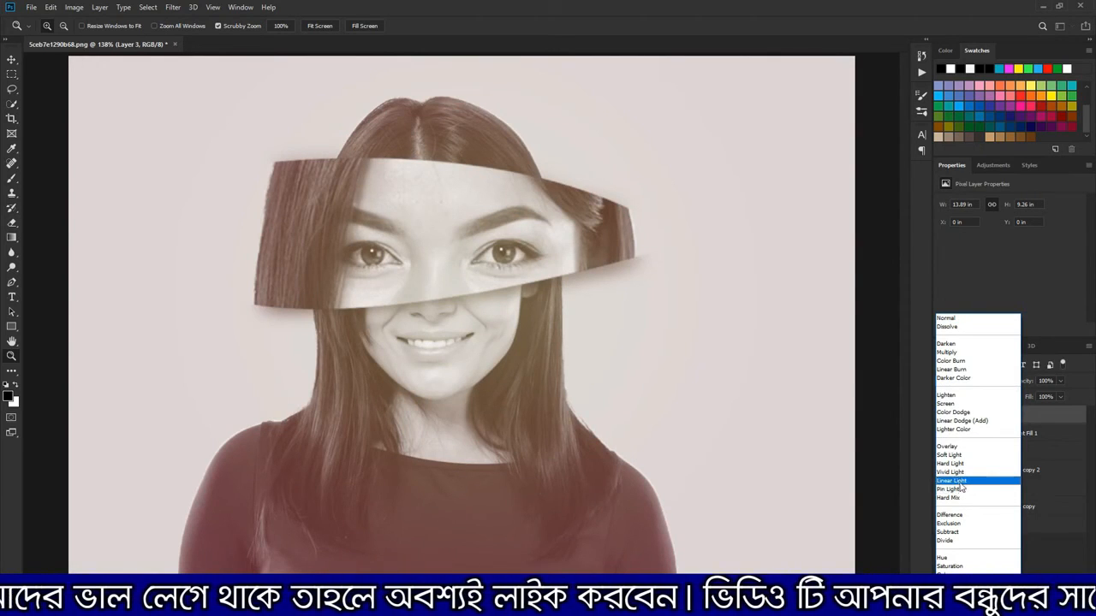
pyautogui.click(952, 481)
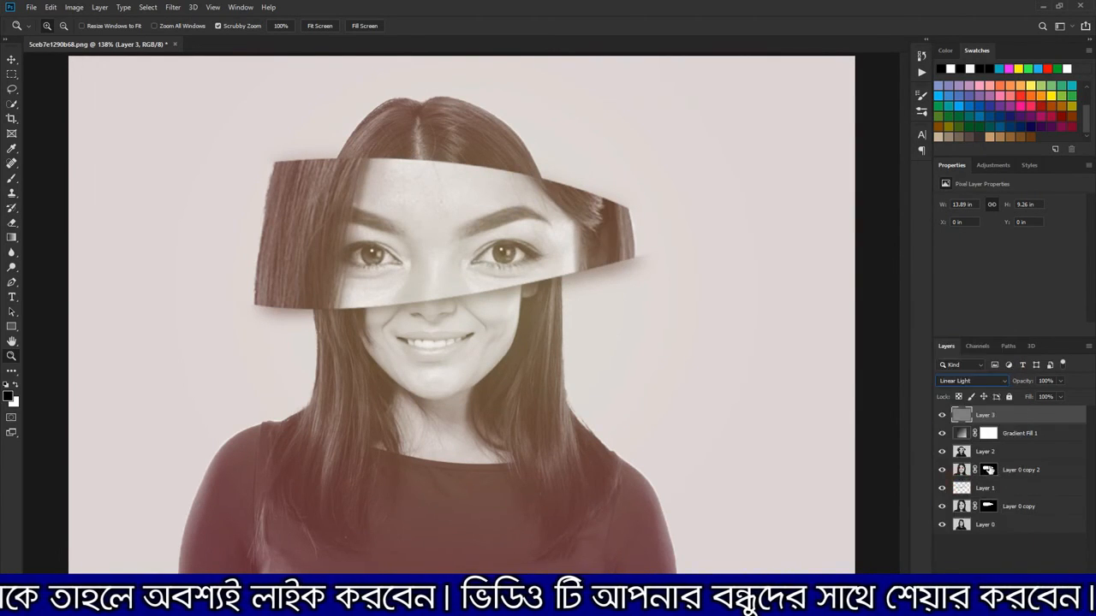
# Try darkening the lower lid of one eye with a small black brush at 26% flow, and undo the stroke
pyautogui.click(12, 178)
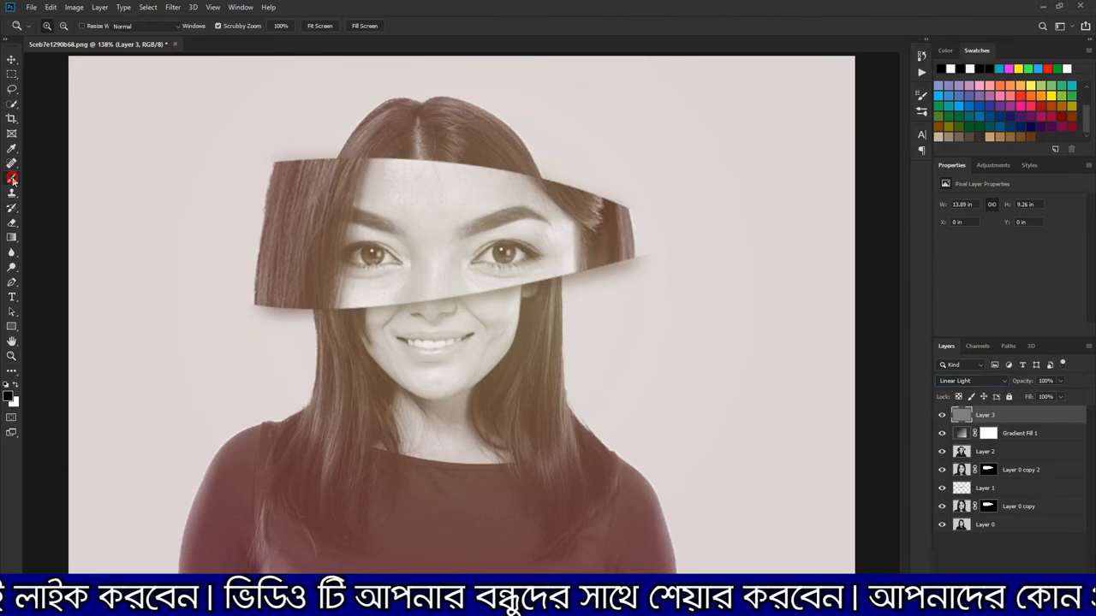
pyautogui.rightClick(380, 270)
pyautogui.moveTo(459, 296); pyautogui.dragTo(453, 299)
pyautogui.moveTo(278, 29); pyautogui.dragTo(288, 29)
pyautogui.moveTo(348, 265); pyautogui.dragTo(386, 269)
pyautogui.hotkey('ctrl', 'z')
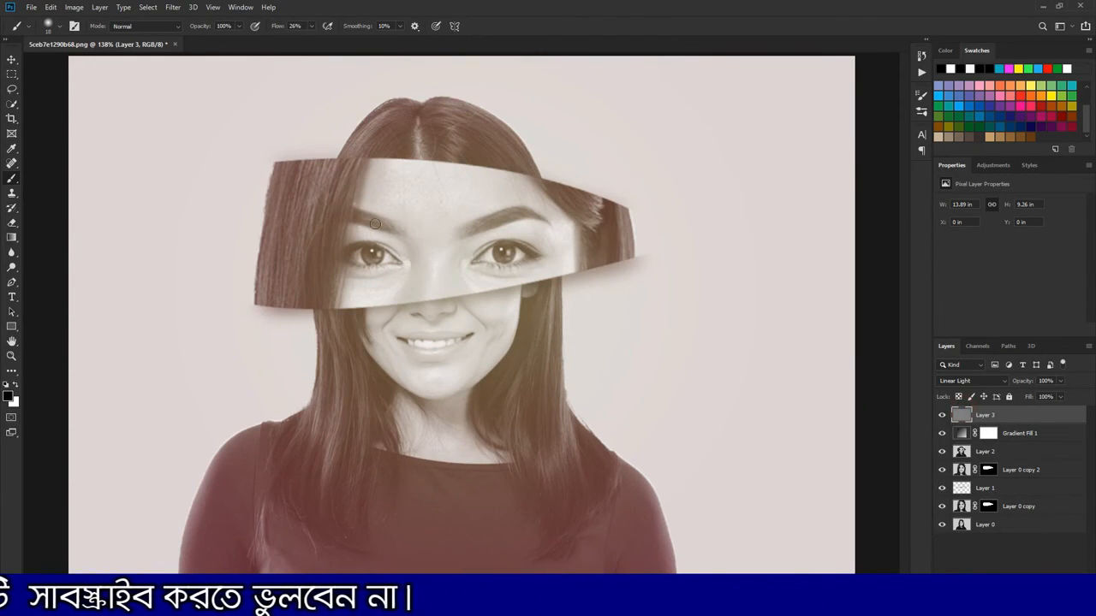
# Try darkening the edges of both eyes with the small black brush at 8% flow
pyautogui.moveTo(281, 32); pyautogui.dragTo(270, 30)
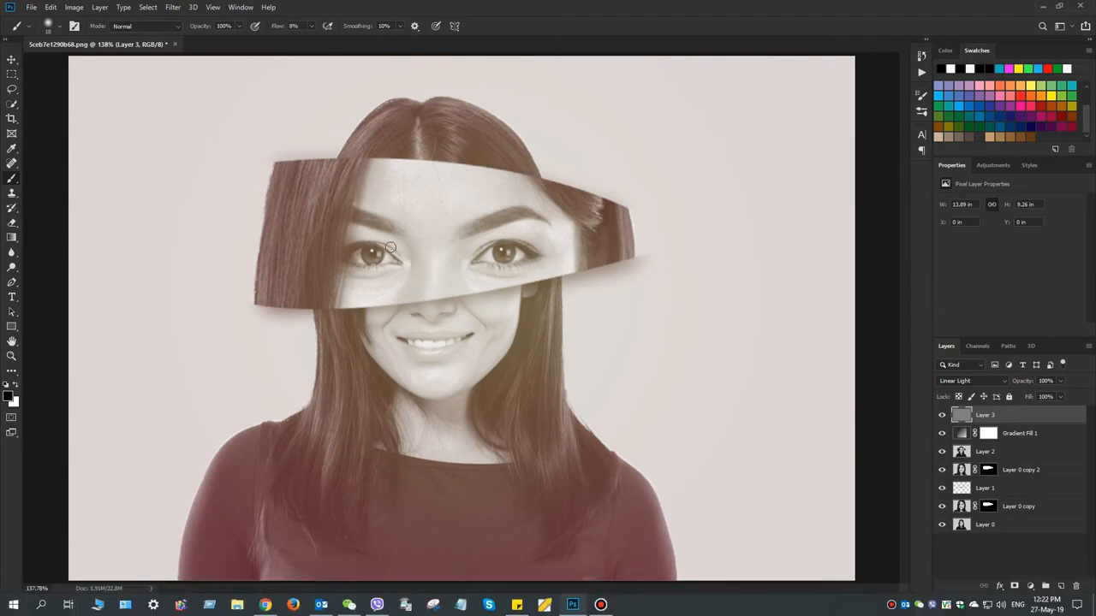
pyautogui.moveTo(358, 263); pyautogui.dragTo(379, 265)
pyautogui.moveTo(480, 266)
pyautogui.mouseDown()
pyautogui.moveTo(539, 258)
pyautogui.moveTo(551, 274)
pyautogui.moveTo(479, 252)
pyautogui.mouseUp()
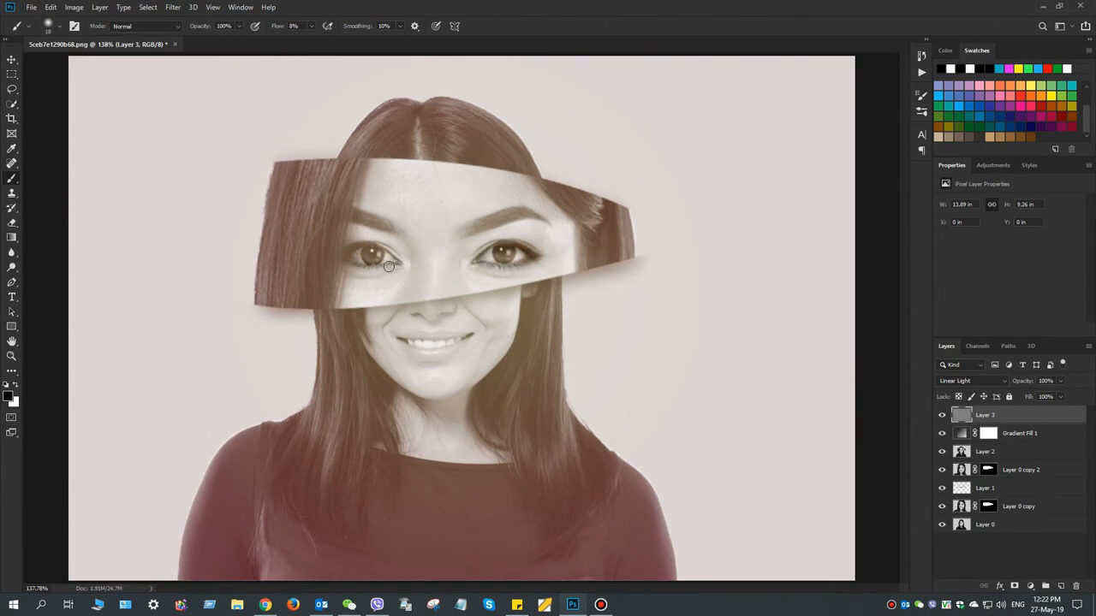
pyautogui.moveTo(397, 255); pyautogui.dragTo(346, 250)
# Undo all the brush strokes painted around the eyes on the gray layer
pyautogui.hotkey('ctrl', 's')
pyautogui.hotkey('ctrl', 'z')
pyautogui.hotkey('ctrl', 'z')
pyautogui.hotkey('ctrl', 'z')
pyautogui.hotkey('ctrl', 'z')
pyautogui.press('z')
pyautogui.hotkey('ctrl', 'z')
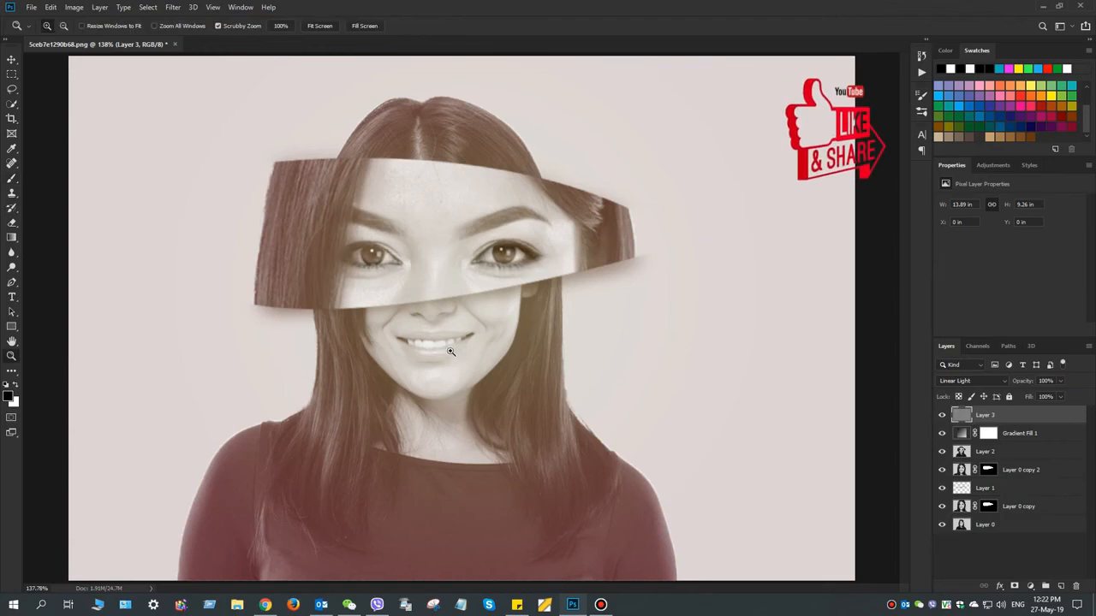
pyautogui.hotkey('ctrl', 'z')
pyautogui.hotkey('ctrl', 'z')
pyautogui.hotkey('ctrl', 'z')
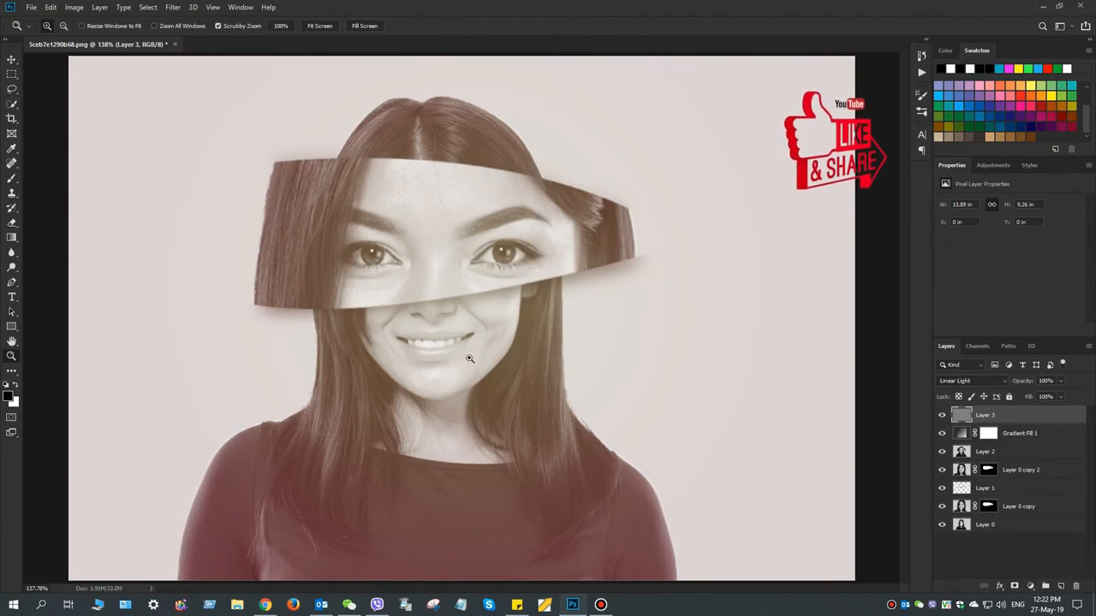
# Apply the High Pass filter to the gray layer and set its blend mode to Soft Light
pyautogui.rightClick(1044, 417)
pyautogui.click(1055, 414)
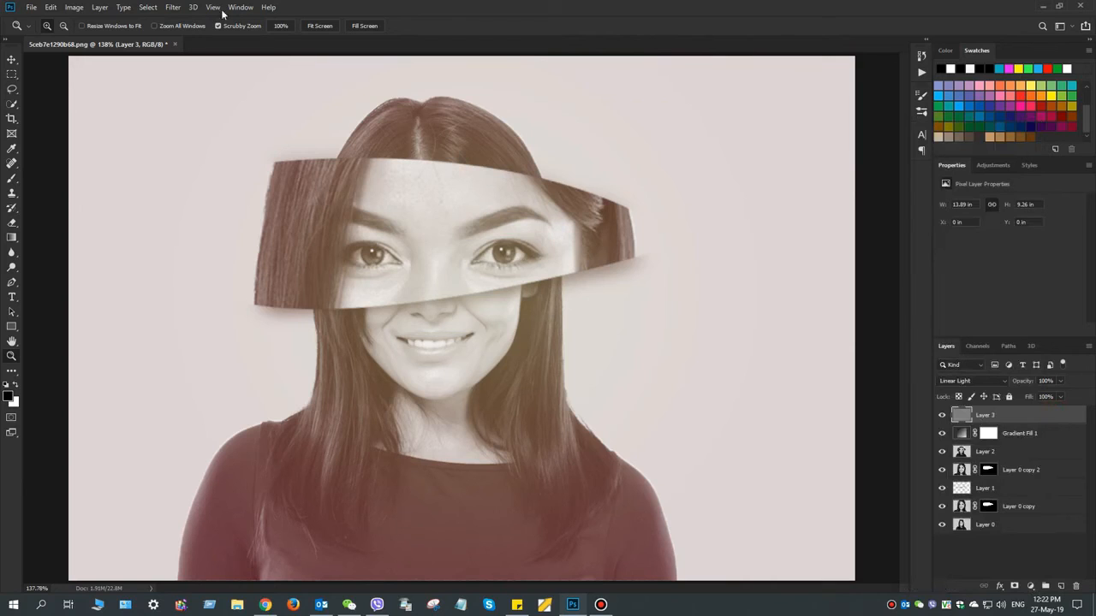
pyautogui.click(174, 9)
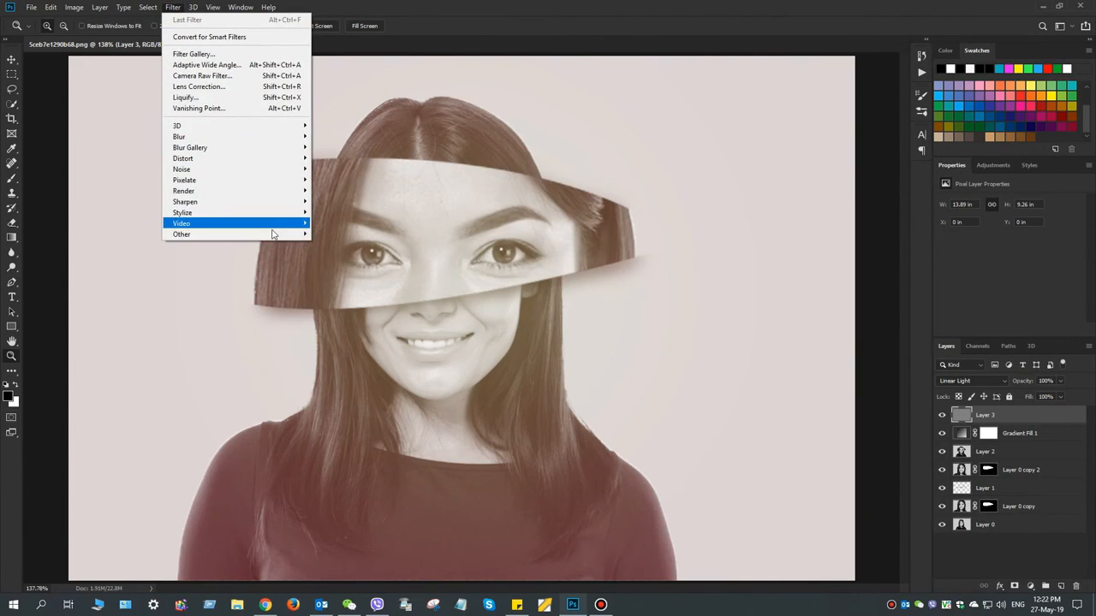
pyautogui.moveTo(302, 238)
pyautogui.click(338, 244)
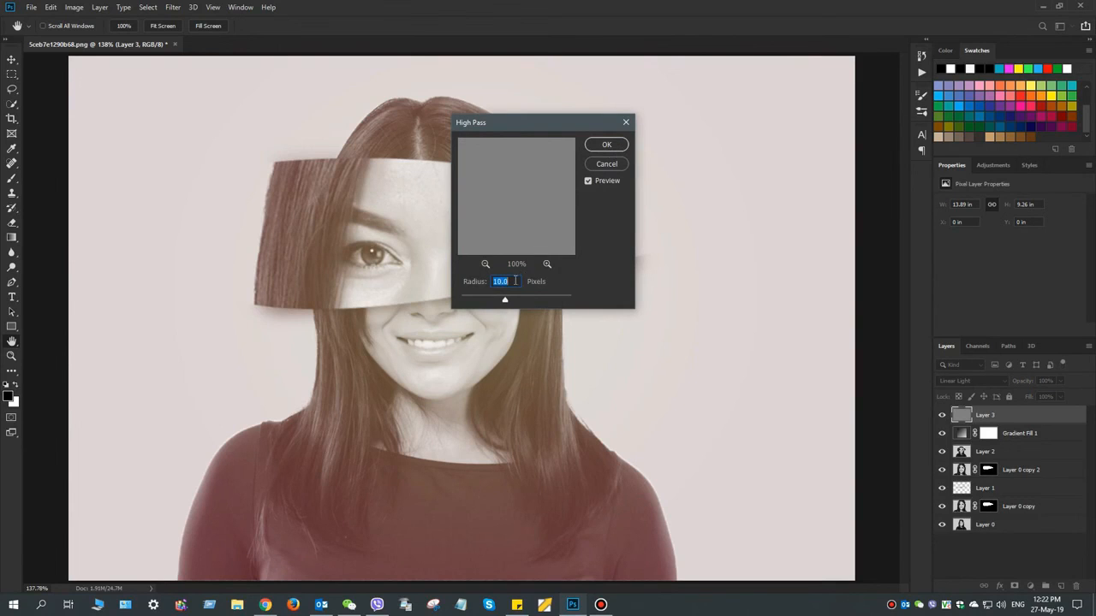
pyautogui.moveTo(503, 301)
pyautogui.mouseDown()
pyautogui.moveTo(480, 301)
pyautogui.moveTo(508, 299)
pyautogui.mouseUp()
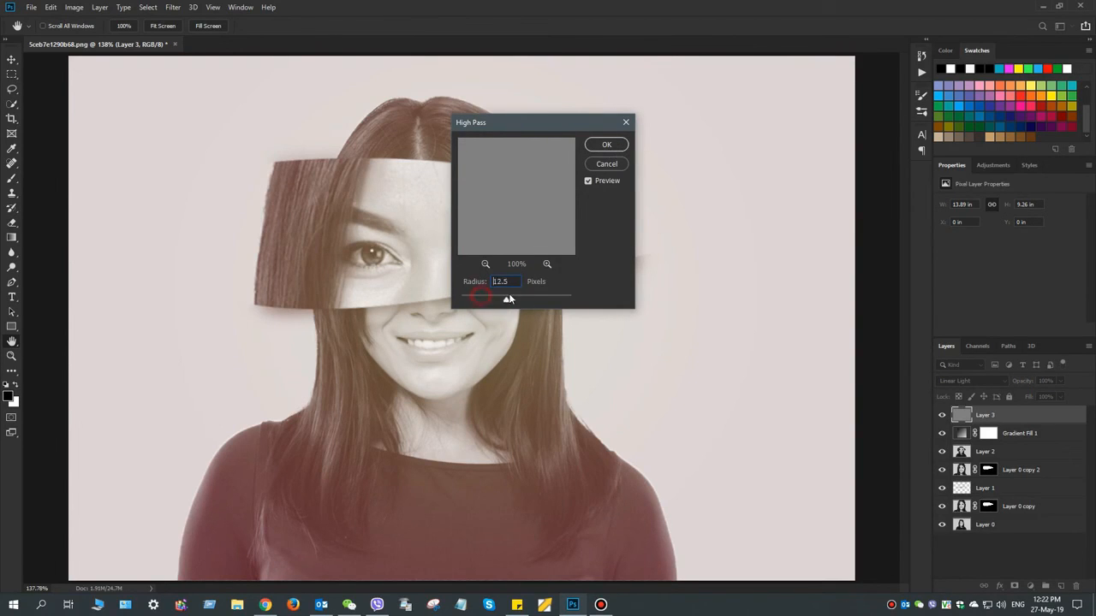
pyautogui.click(603, 146)
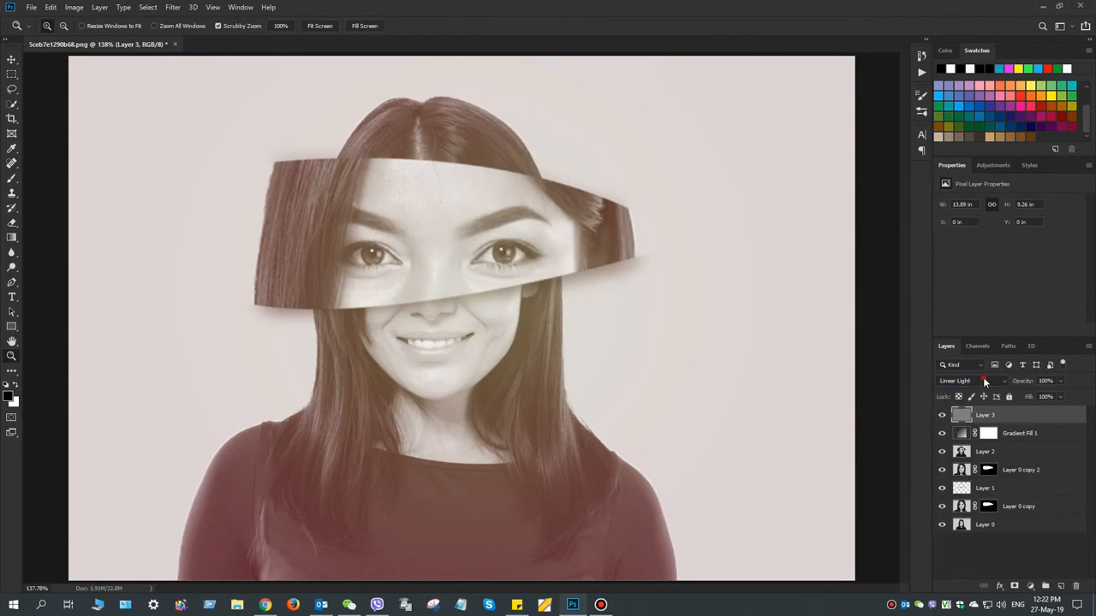
pyautogui.click(984, 382)
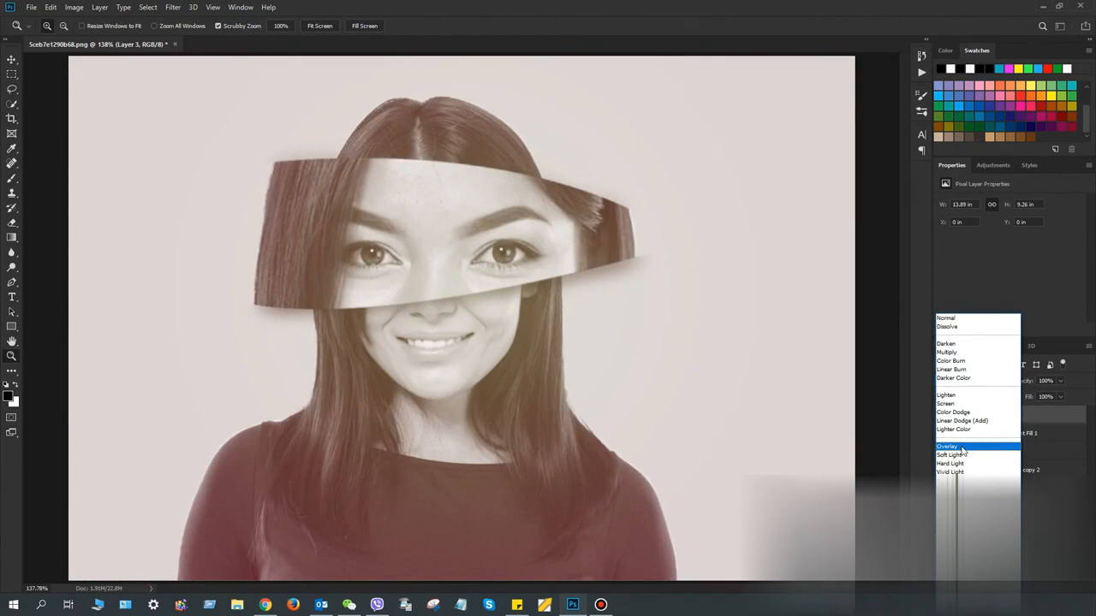
pyautogui.click(964, 456)
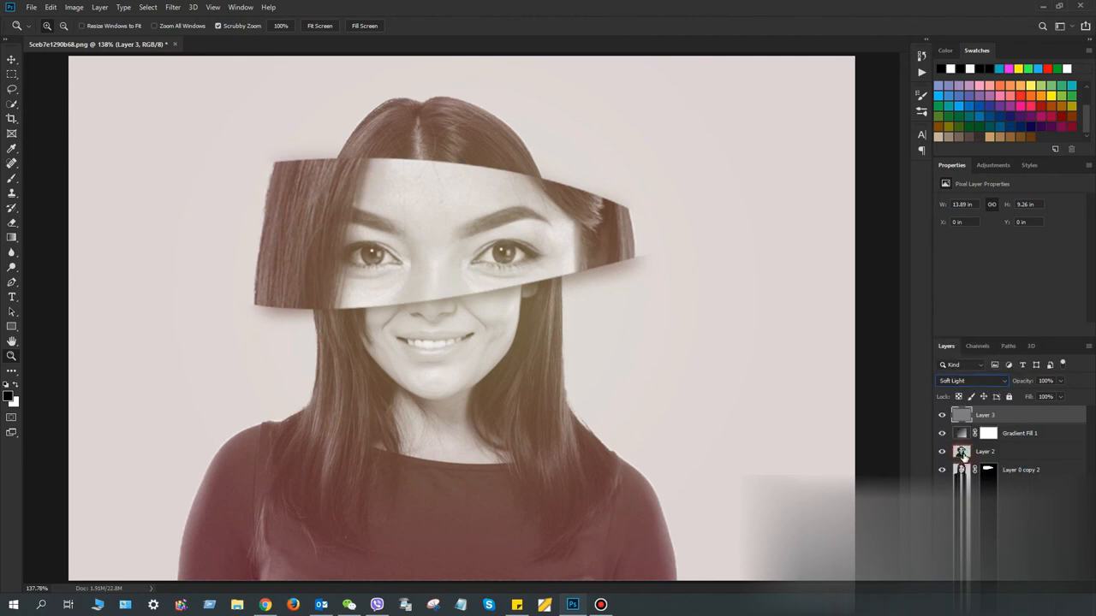
# Try adding 12.5% uniform noise to the gray layer, and cancel the filter
pyautogui.click(407, 237)
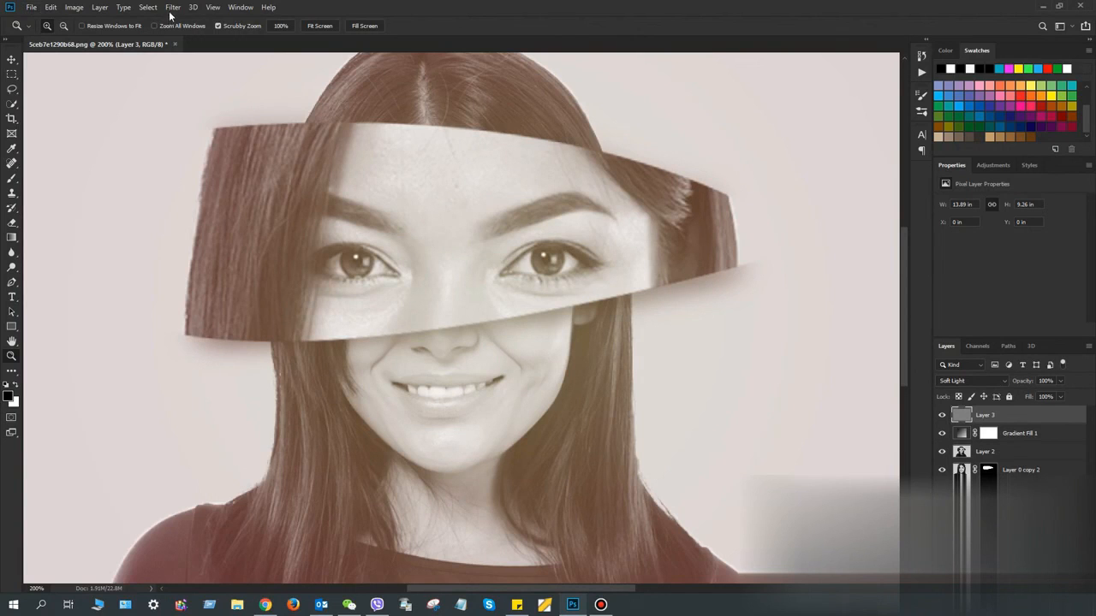
pyautogui.click(172, 7)
pyautogui.moveTo(273, 193)
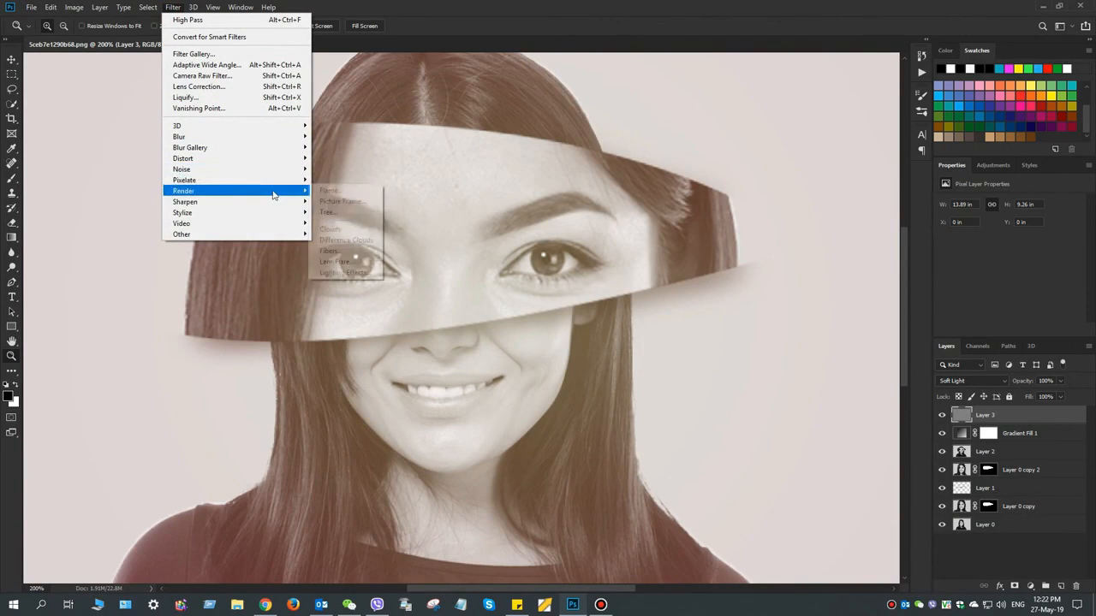
pyautogui.moveTo(275, 174)
pyautogui.click(335, 168)
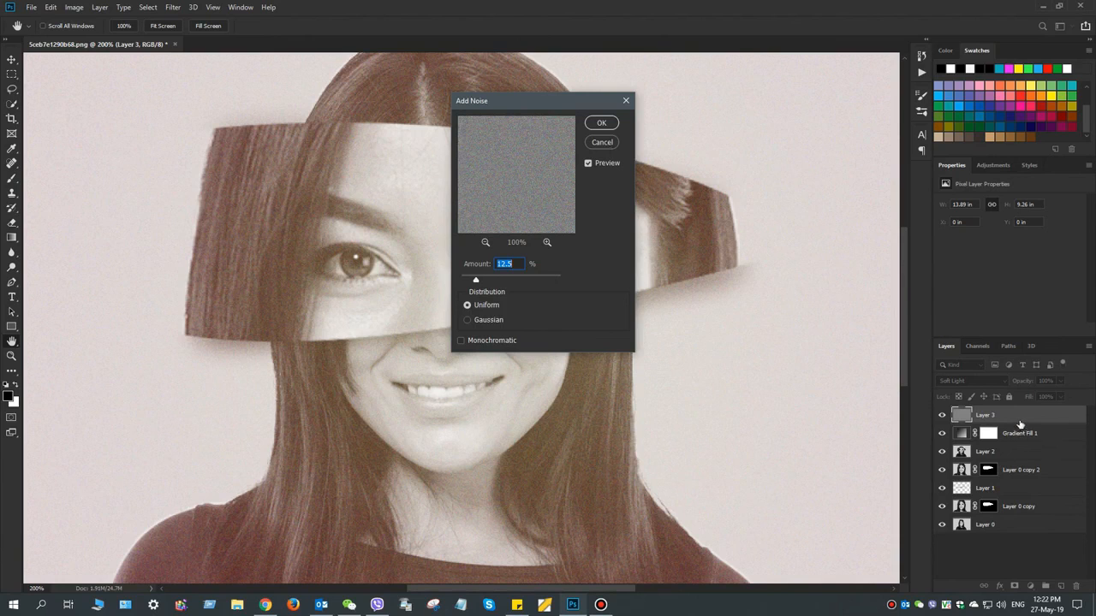
pyautogui.click(602, 142)
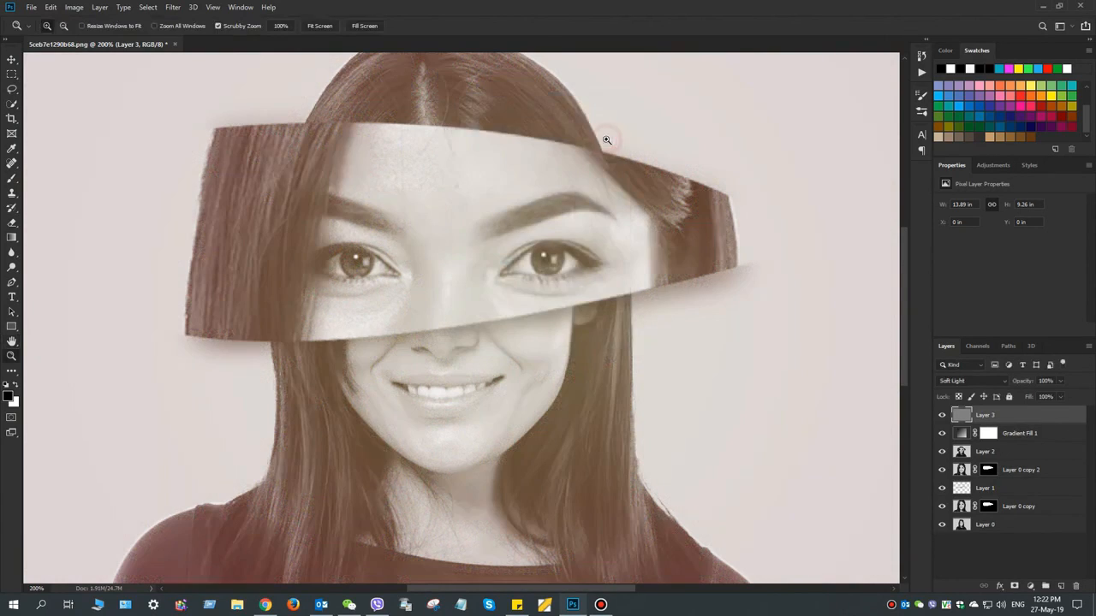
pyautogui.click(36, 10)
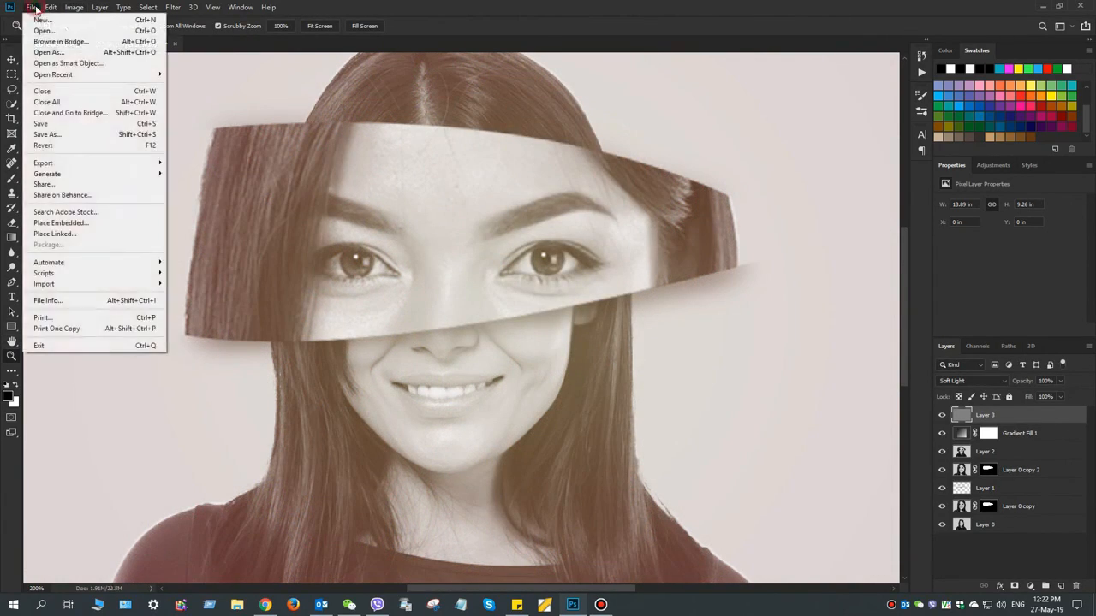
pyautogui.click(488, 7)
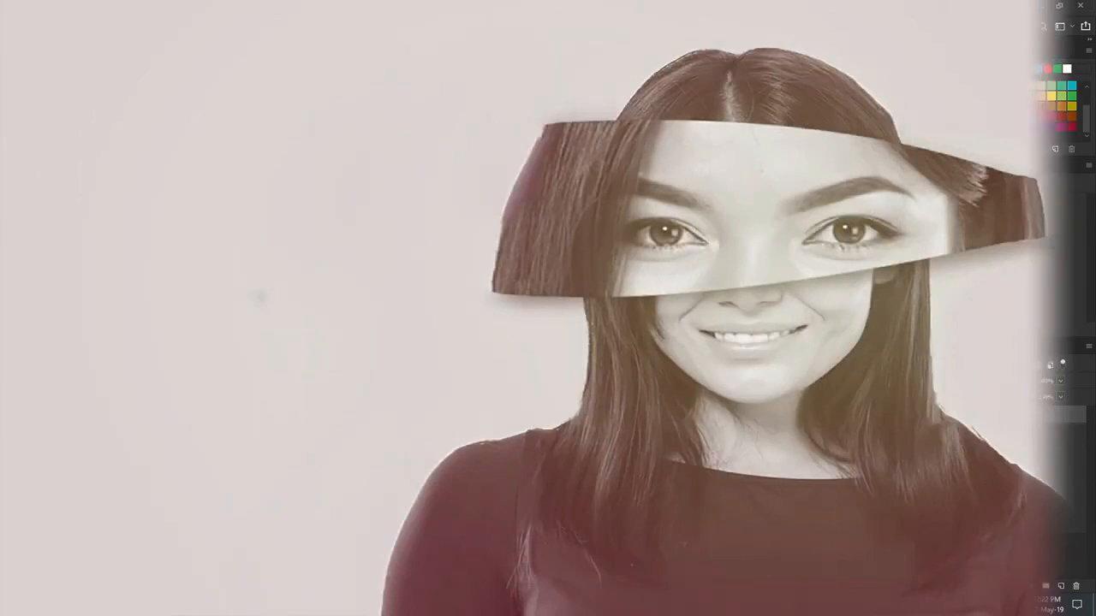